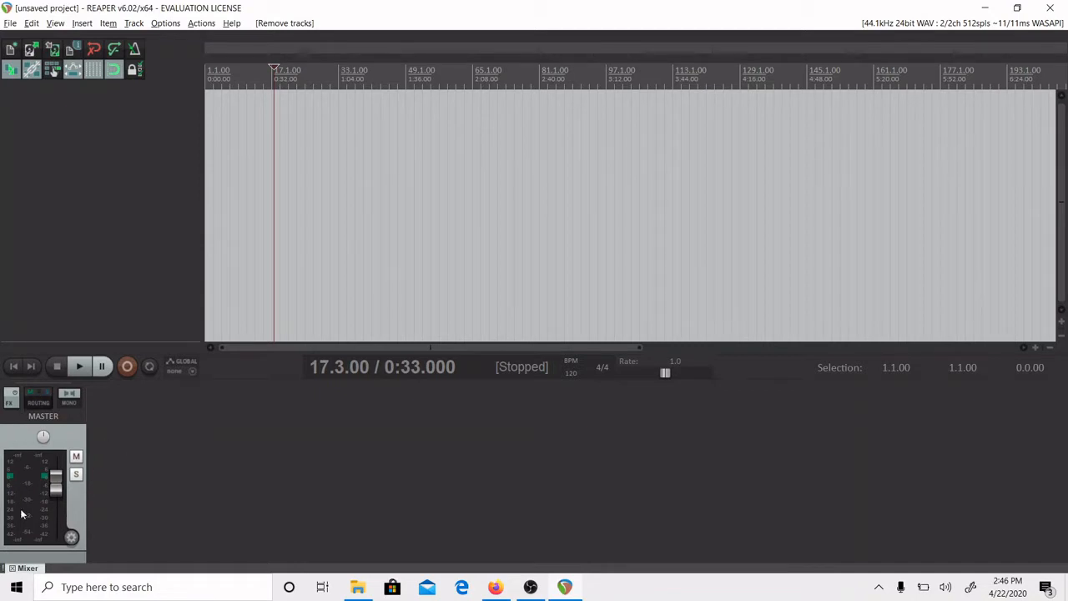
# Raise the master volume to +12 dB, then reset it to 0 dB
pyautogui.moveTo(58, 485)
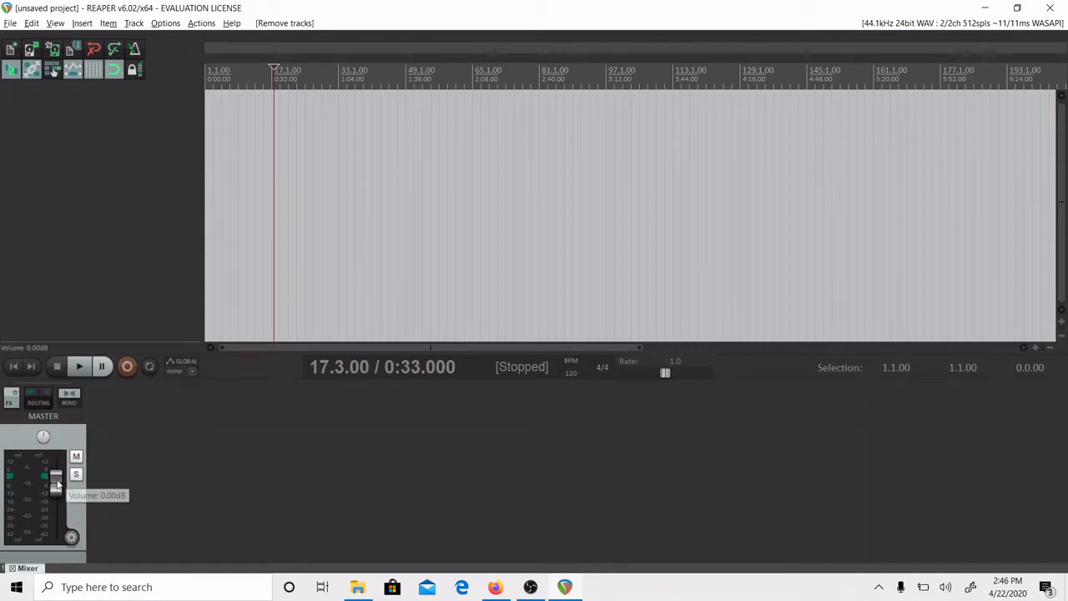
pyautogui.moveTo(58, 485); pyautogui.dragTo(59, 462)
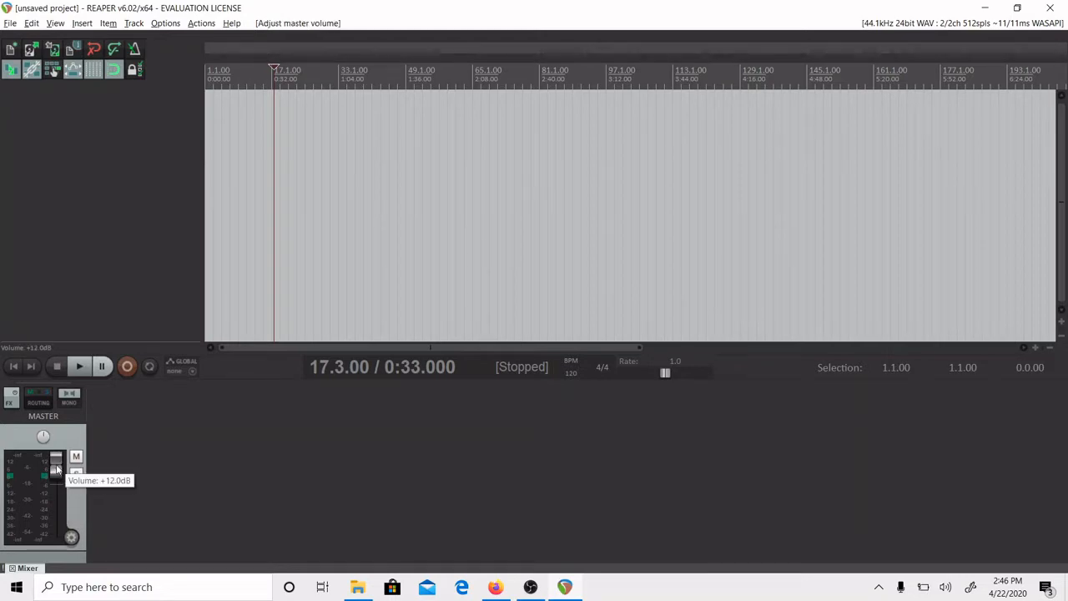
pyautogui.doubleClick(56, 489)
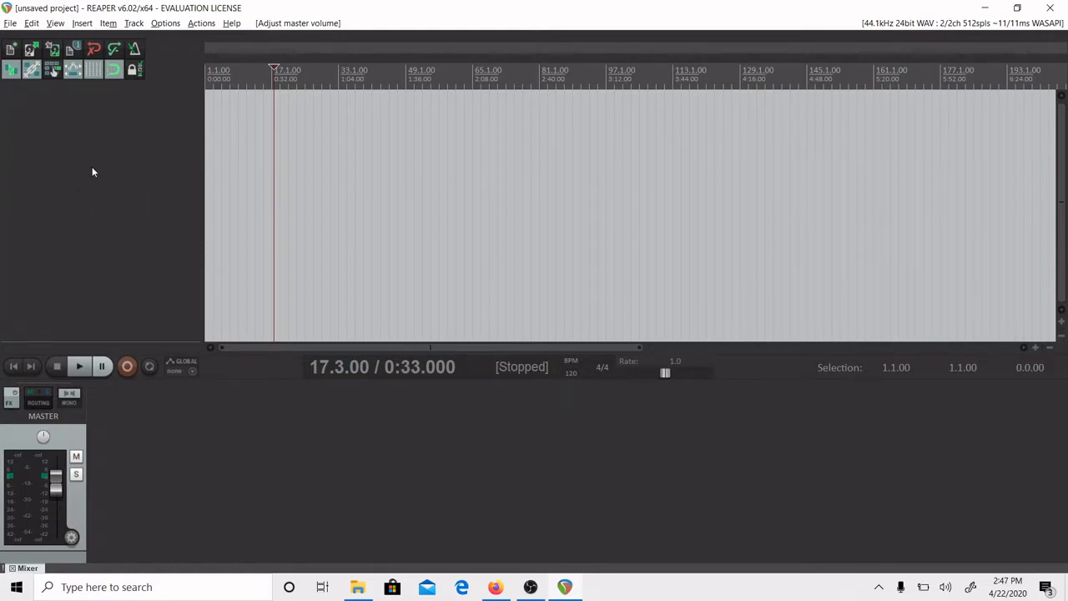
# Examine the audio preferences for MIDI devices, buffering and mute/solo, and return to the audio device settings
pyautogui.click(164, 25)
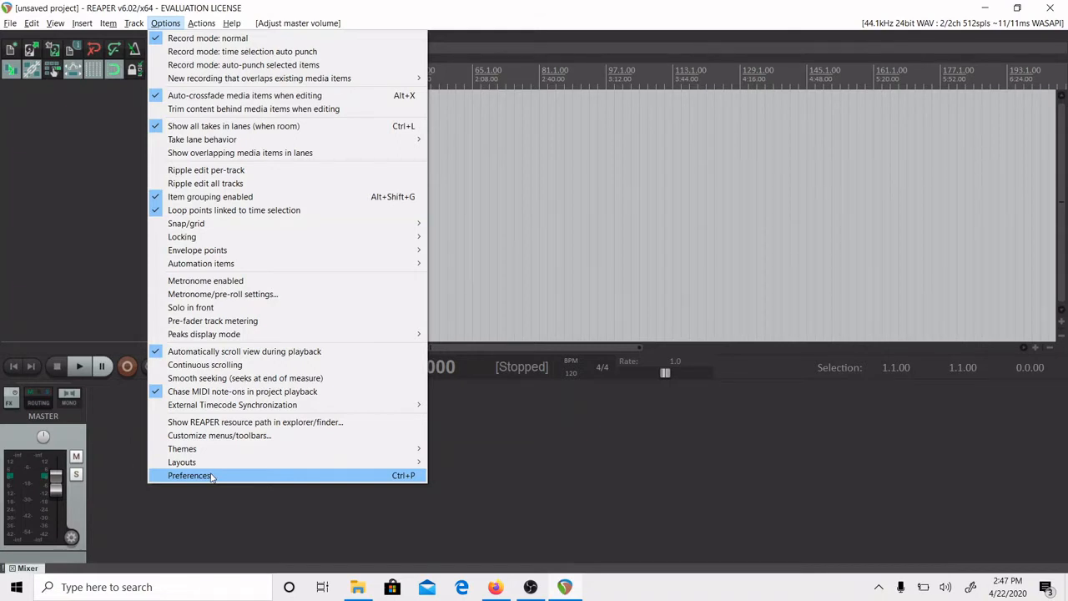
pyautogui.click(211, 475)
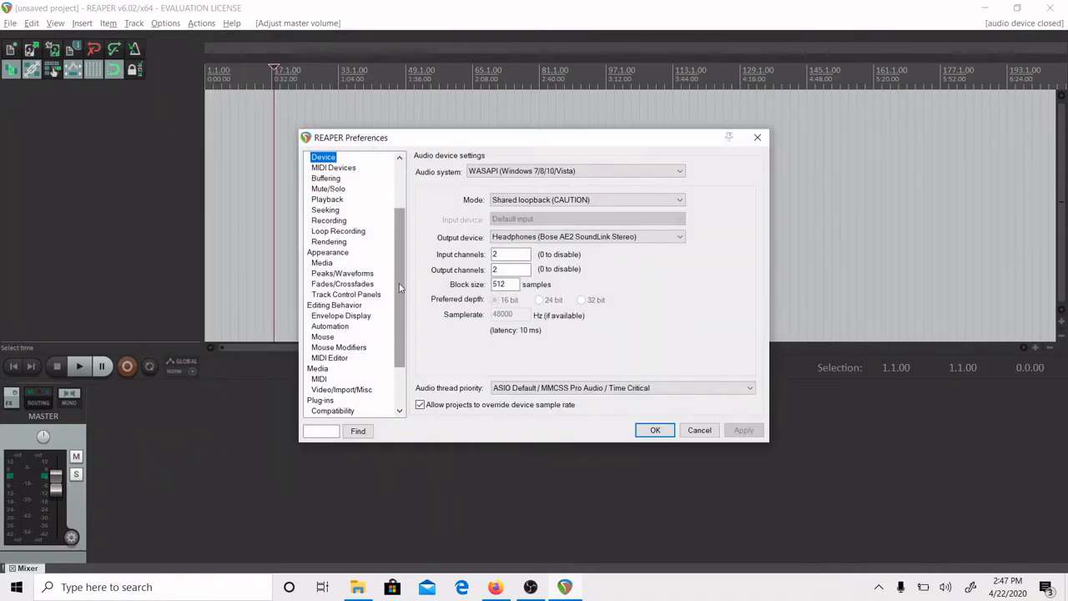
pyautogui.scroll(3, 399, 287)
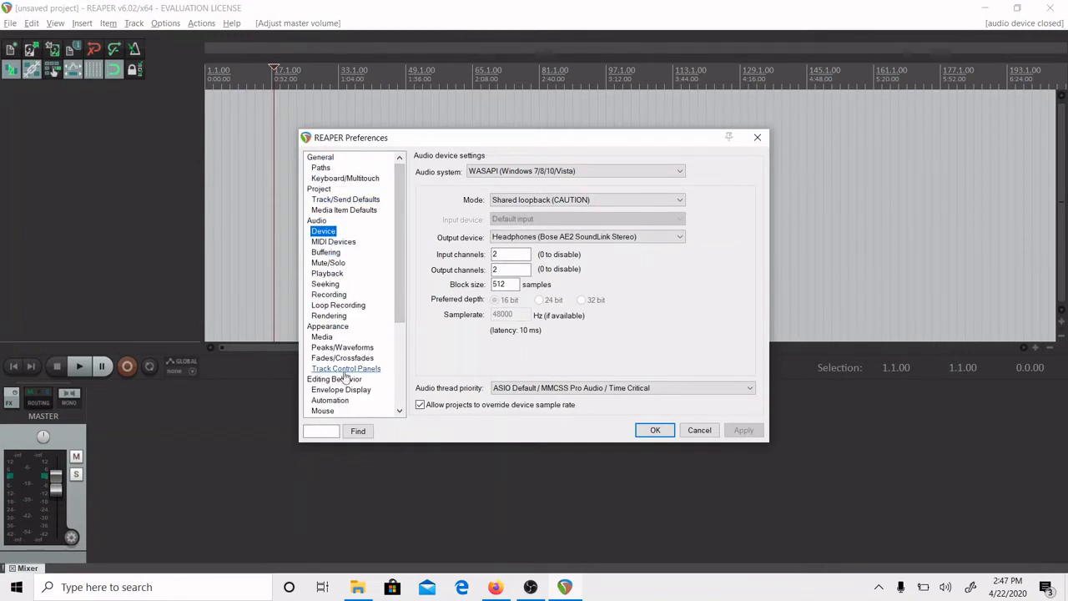
pyautogui.click(334, 242)
pyautogui.click(327, 253)
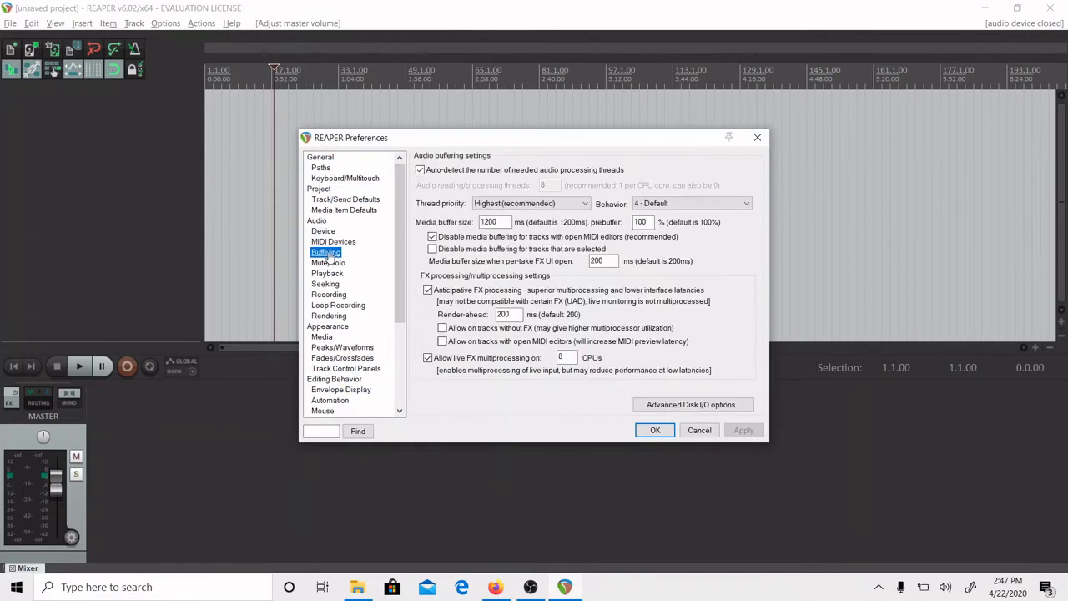
pyautogui.click(328, 263)
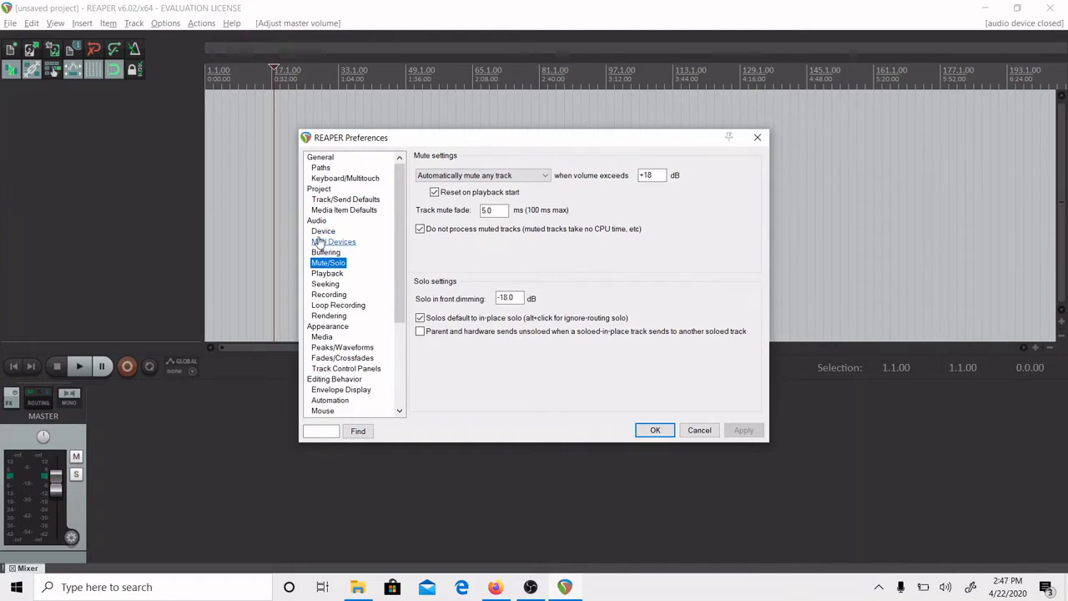
pyautogui.click(323, 232)
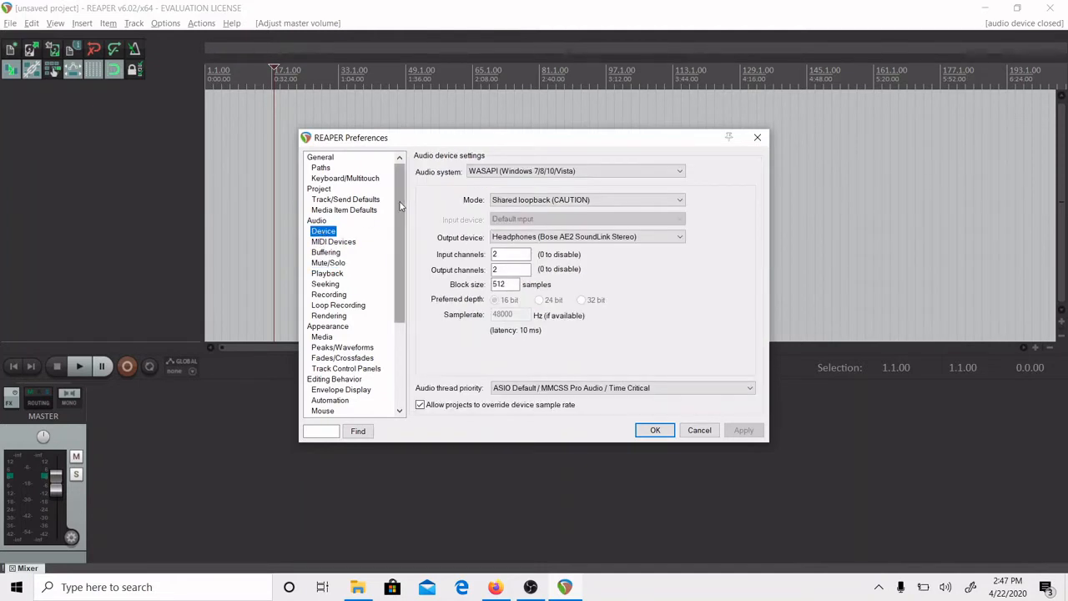
pyautogui.moveTo(401, 207); pyautogui.dragTo(422, 148)
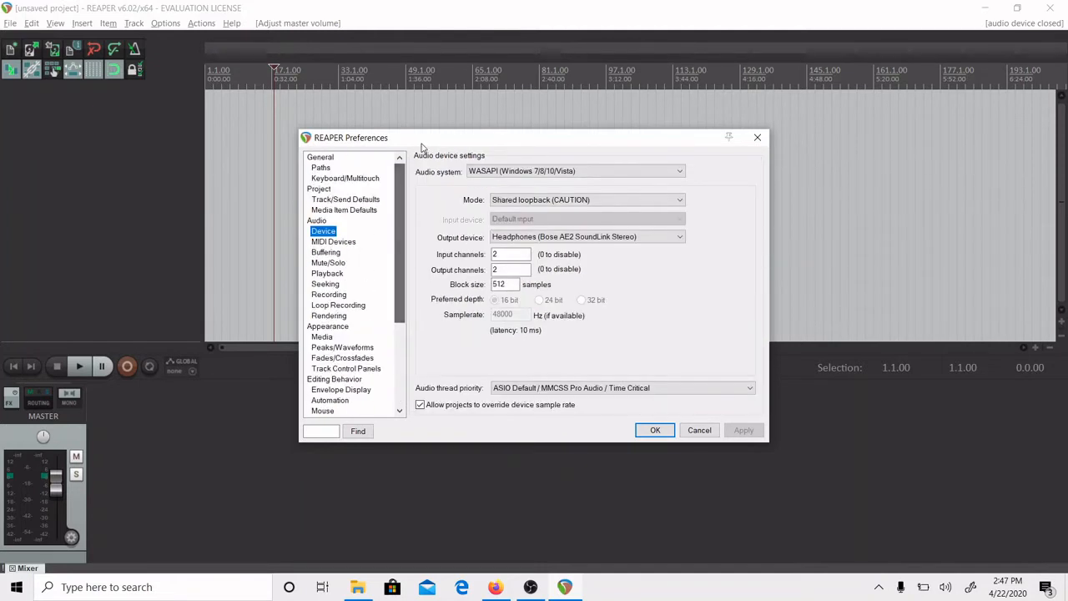
pyautogui.click(325, 232)
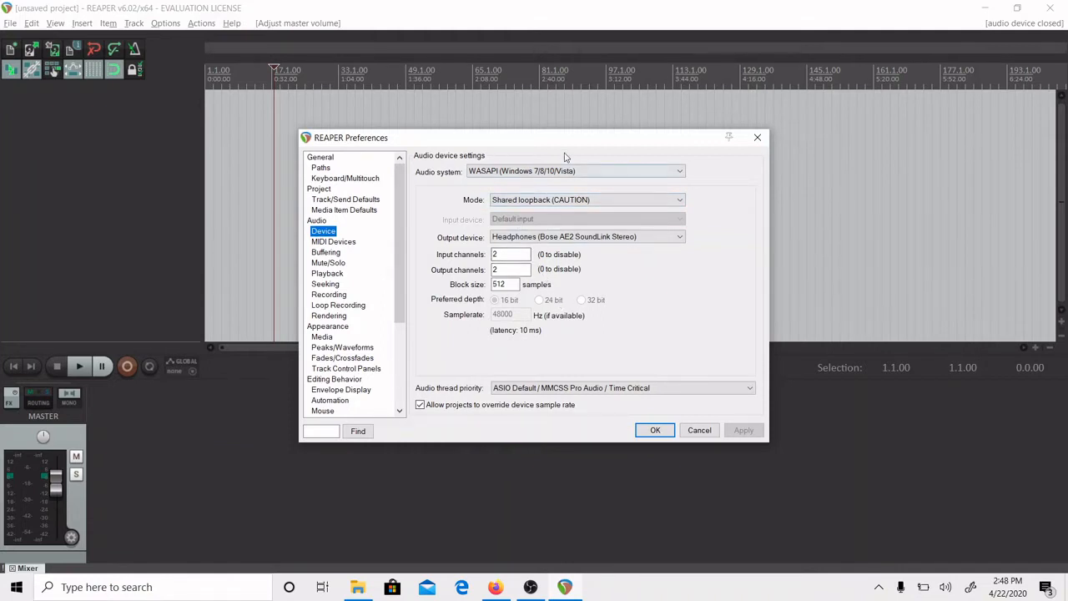
# Set the audio system to WASAPI with Headphones (Bose AE2 SoundLink Stereo) as output device, and accept the preferences
pyautogui.click(639, 173)
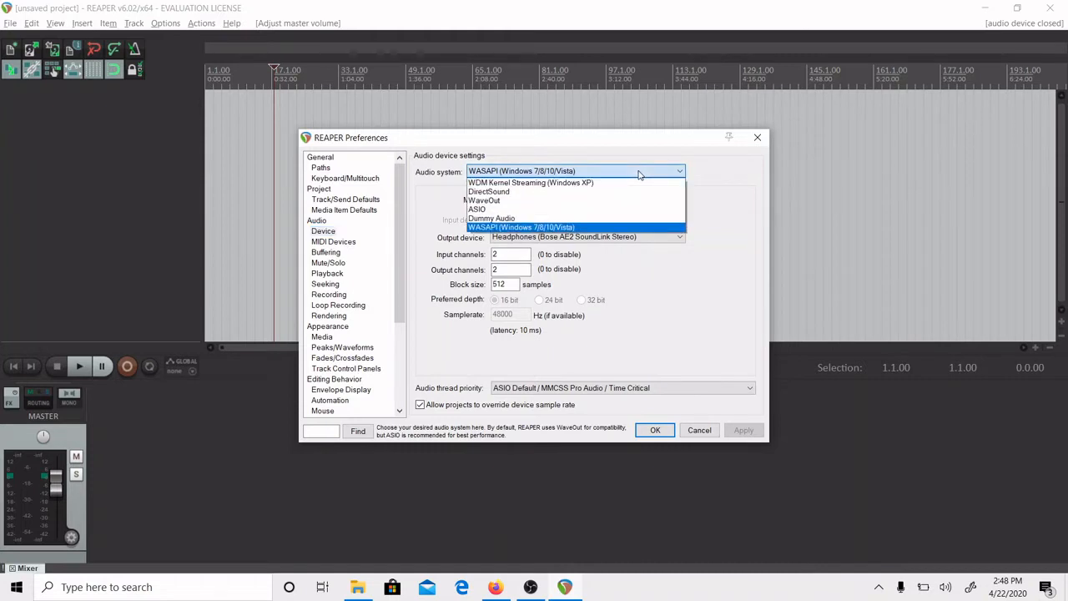
pyautogui.click(512, 228)
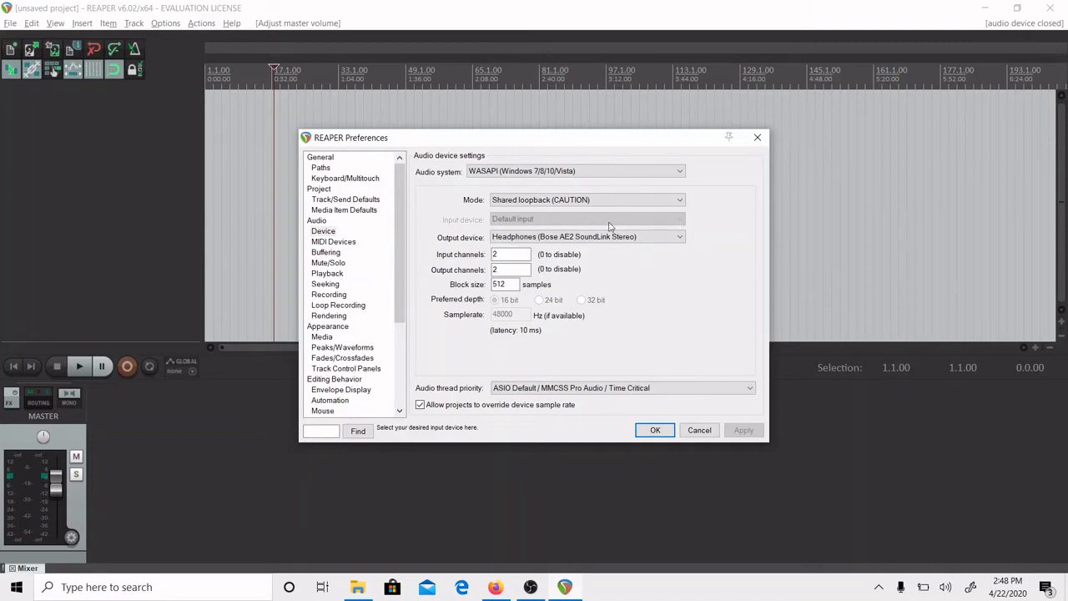
pyautogui.click(652, 239)
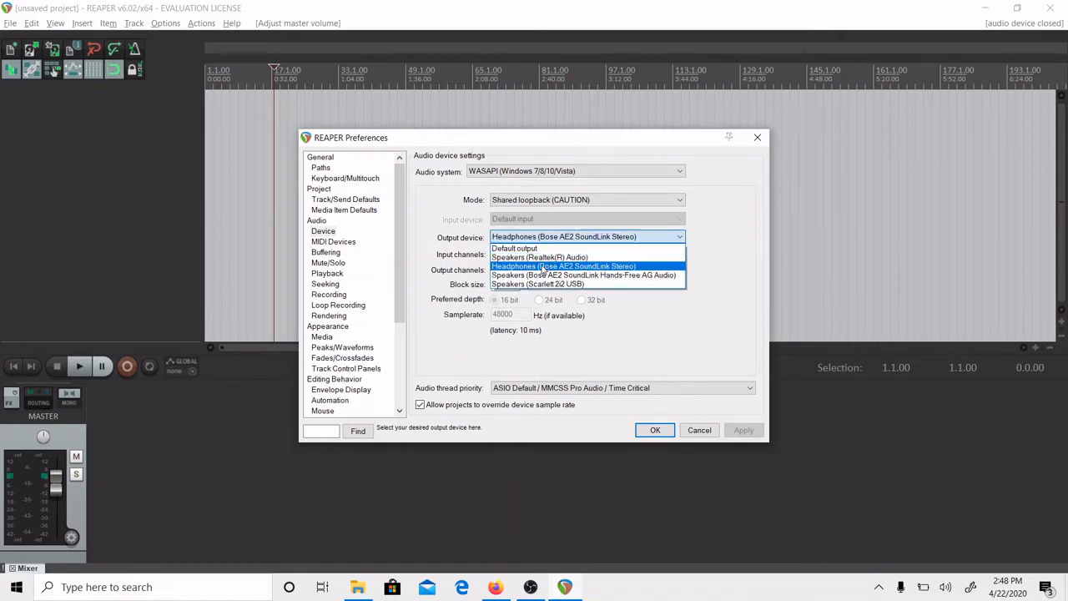
pyautogui.click(538, 267)
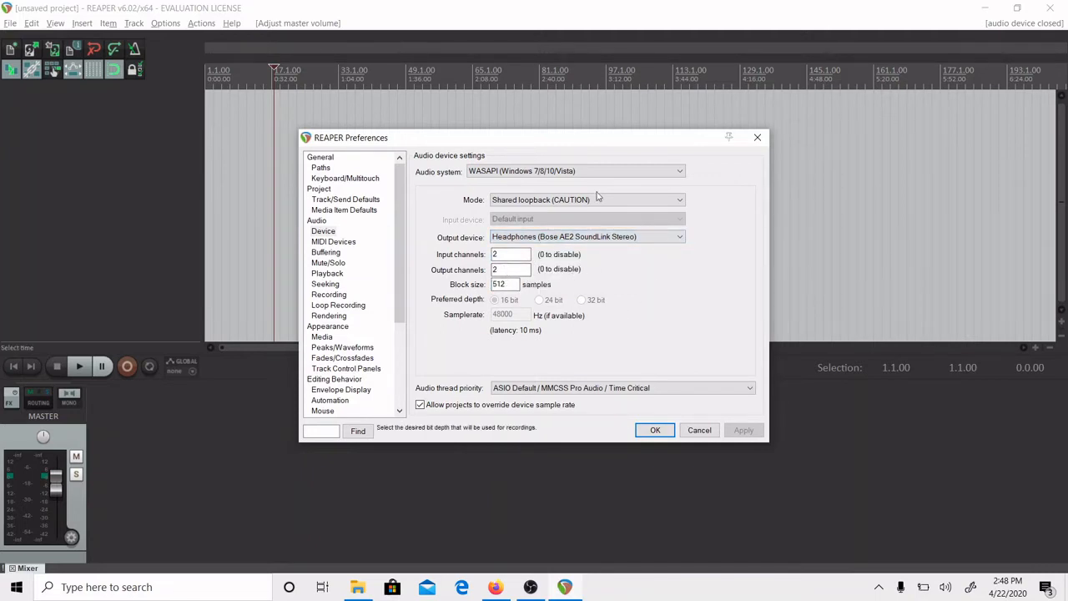
pyautogui.click(655, 431)
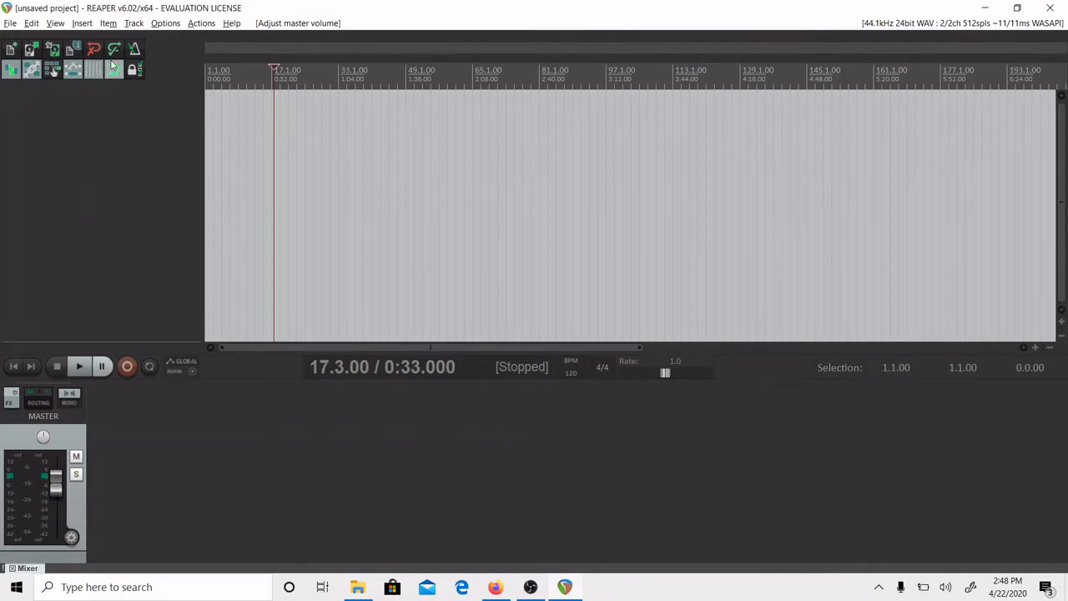
# Insert a new track and name it "track 1"
pyautogui.click(77, 26)
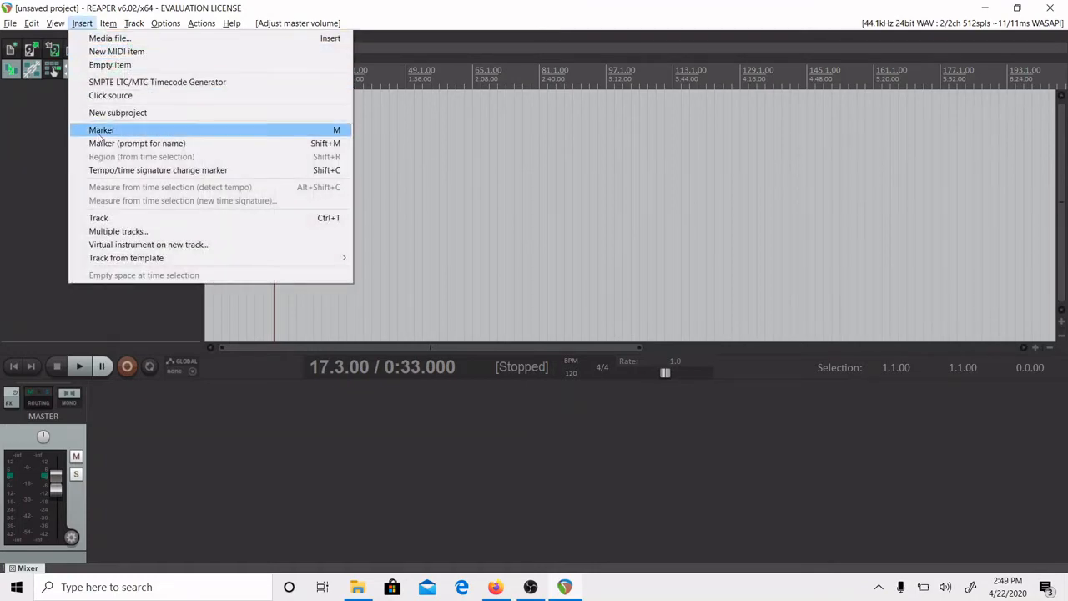
pyautogui.click(110, 218)
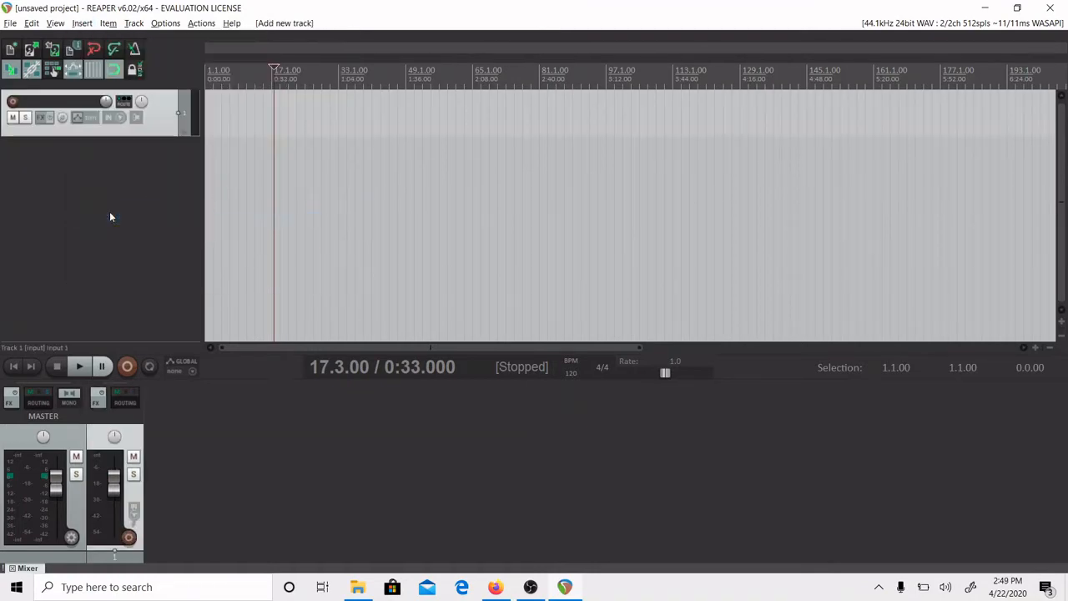
pyautogui.doubleClick(34, 101)
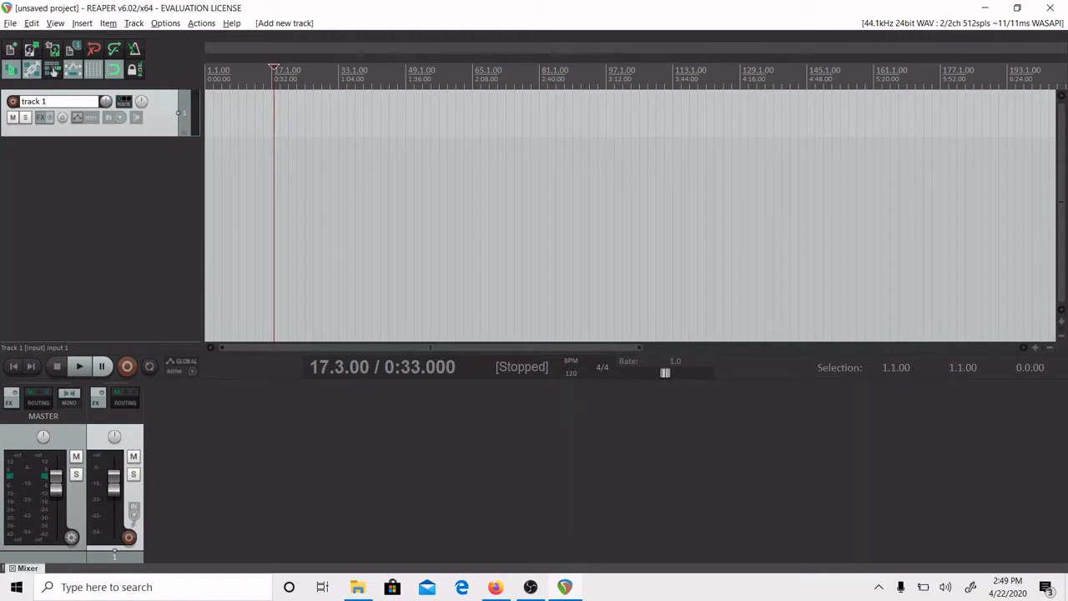
pyautogui.click(44, 172)
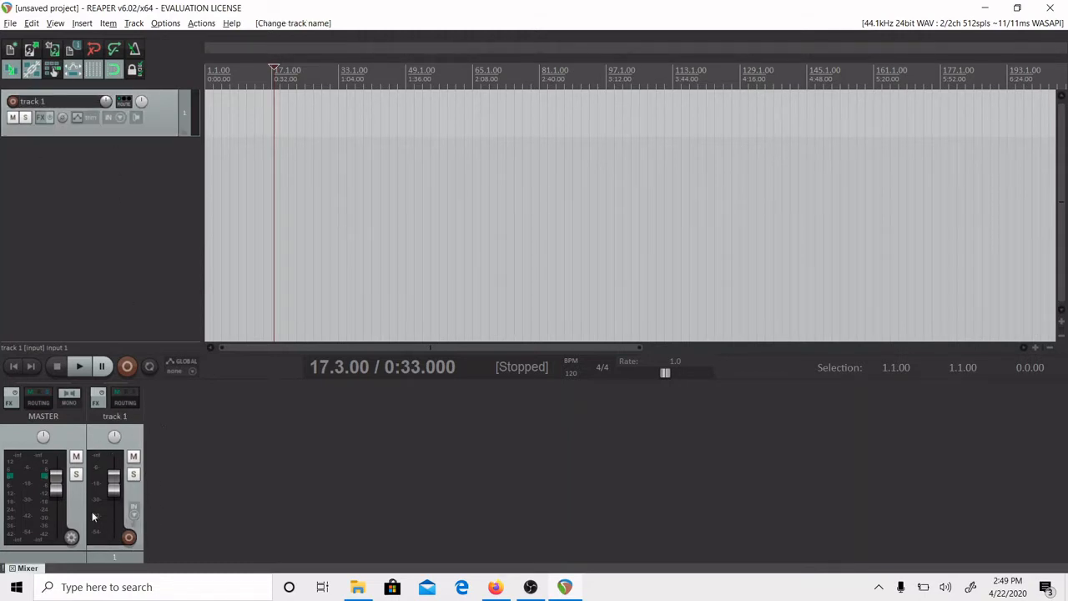
# Try out the volume fader of track 1 in the mixer
pyautogui.moveTo(113, 486)
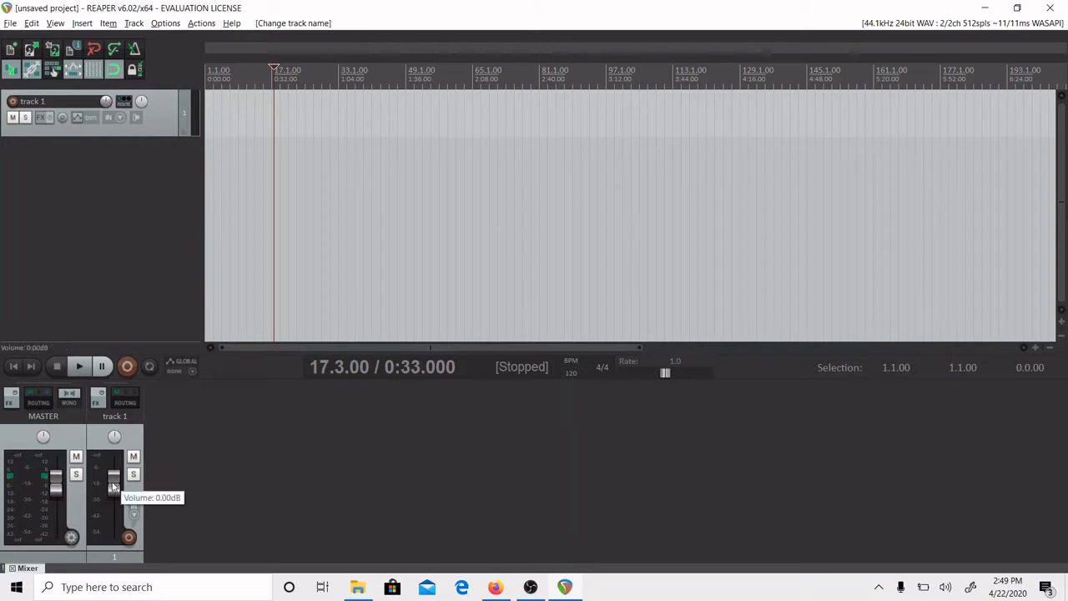
pyautogui.moveTo(113, 487)
pyautogui.mouseDown()
pyautogui.moveTo(113, 512)
pyautogui.moveTo(116, 471)
pyautogui.moveTo(111, 499)
pyautogui.mouseUp()
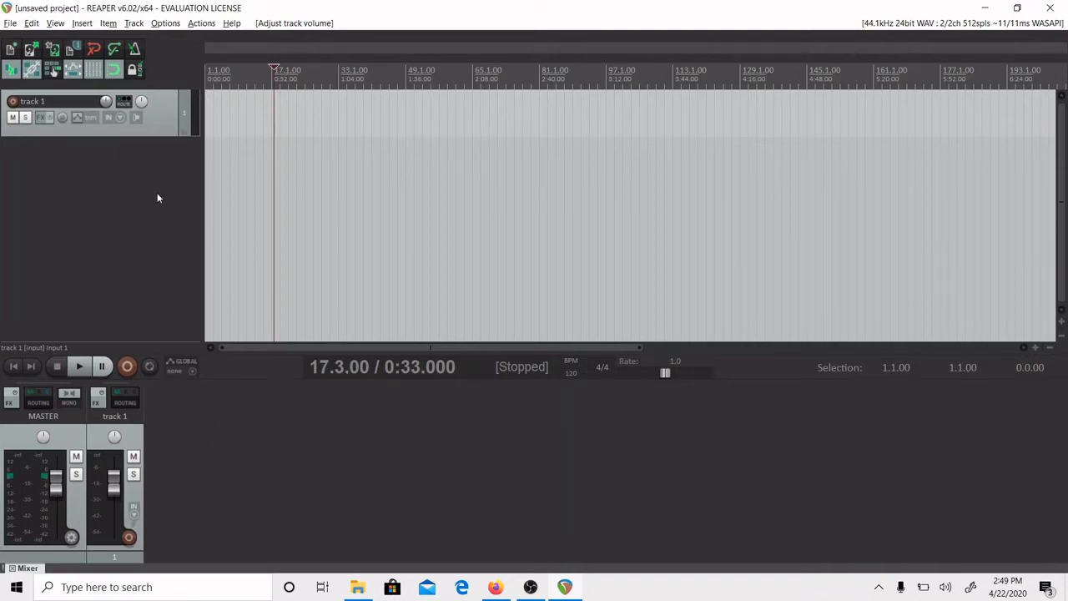
# Search the REAPER Media folder for "triste" and import the 4.89 MB audio file "triste bossa super nova" into track 1
pyautogui.click(82, 24)
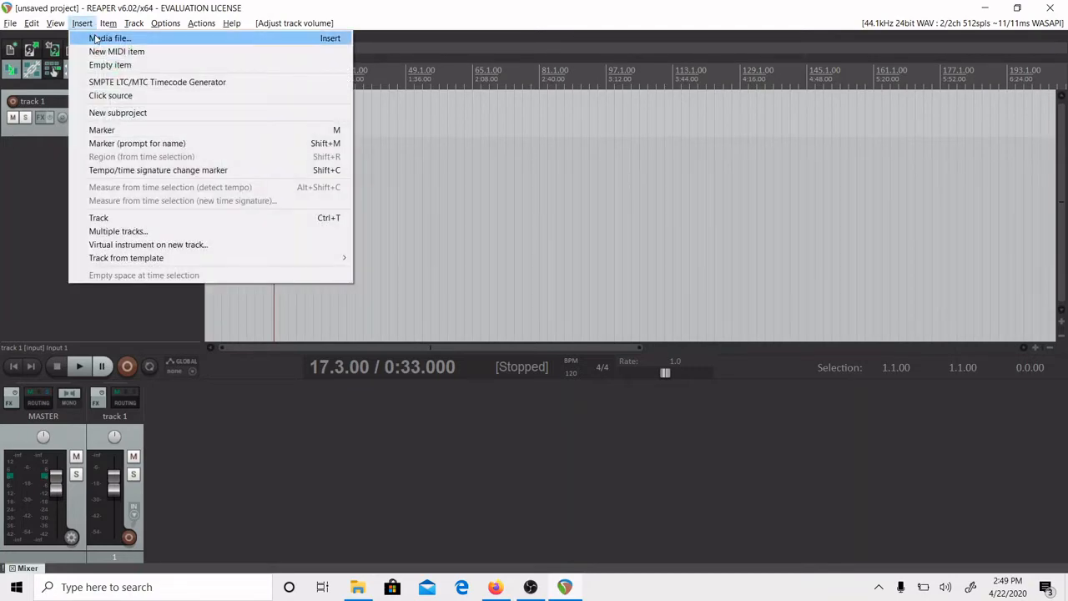
pyautogui.click(96, 38)
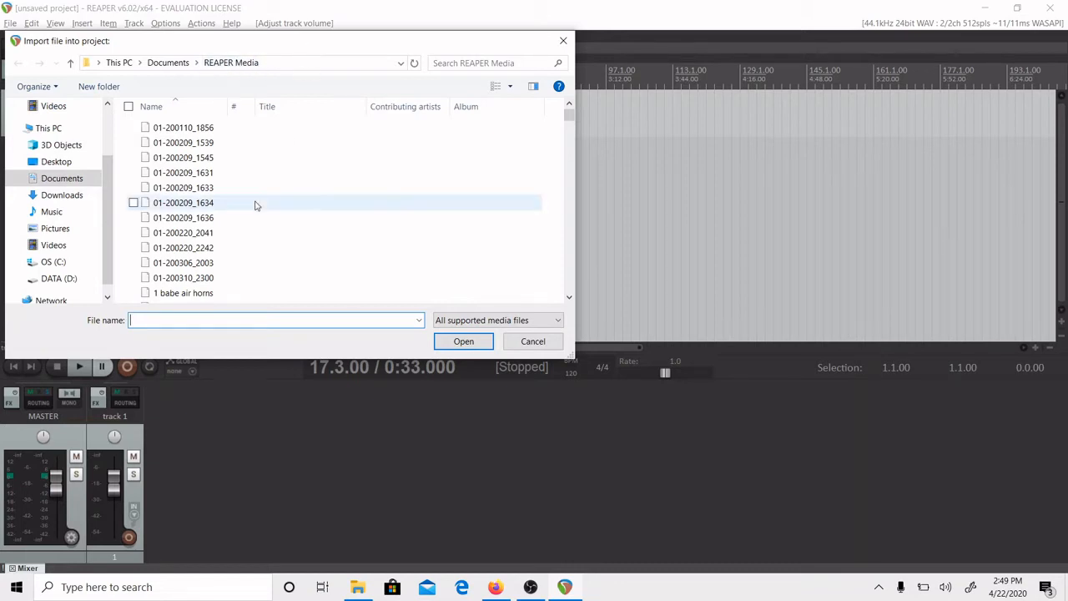
pyautogui.scroll(-10, 256, 205)
pyautogui.scroll(-15, 256, 205)
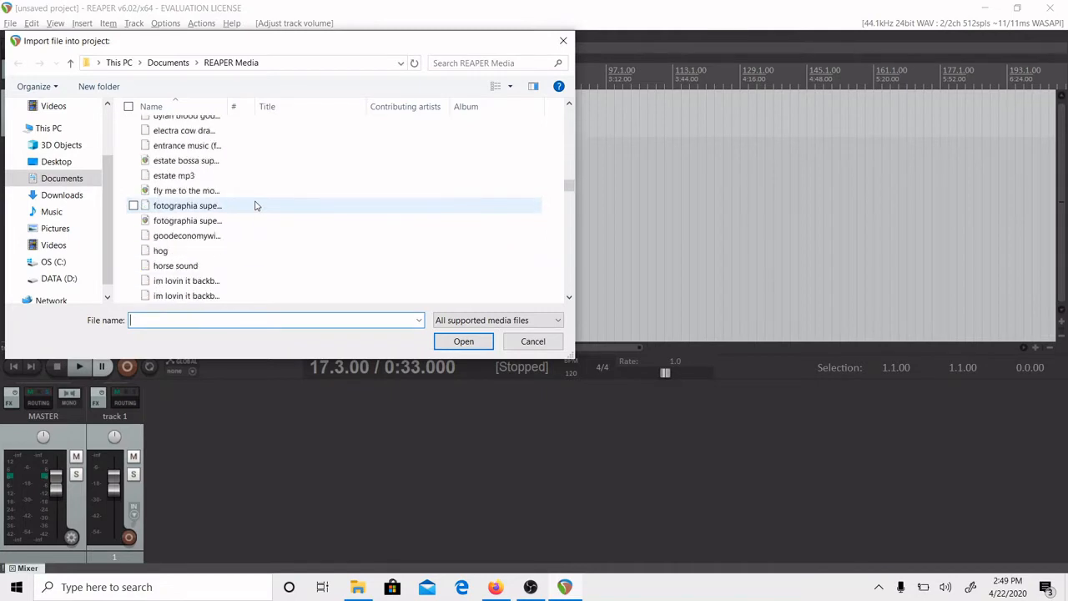
pyautogui.scroll(20, 256, 206)
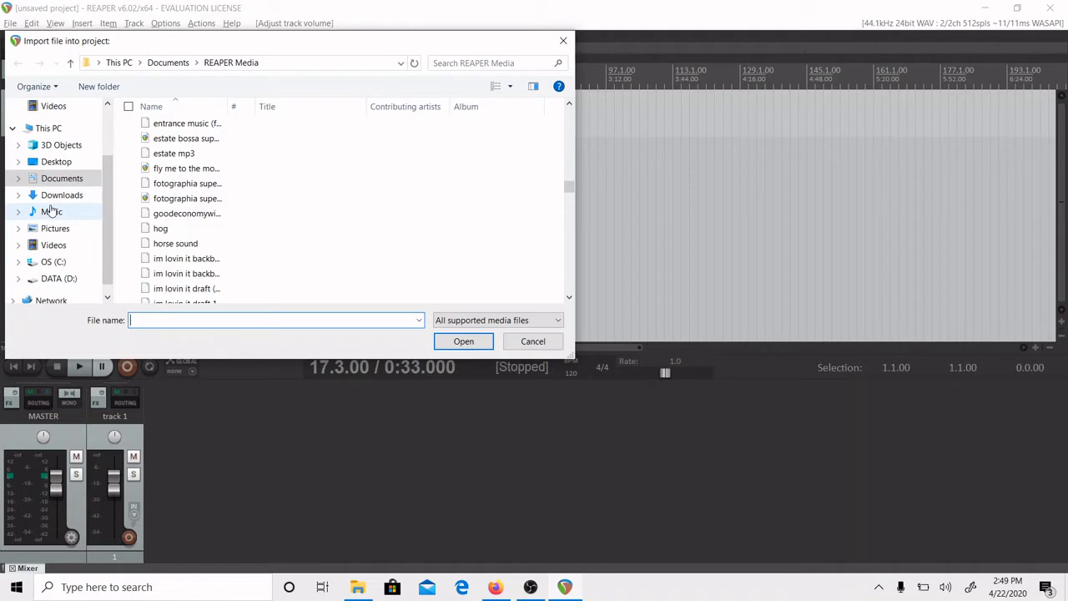
pyautogui.click(461, 62)
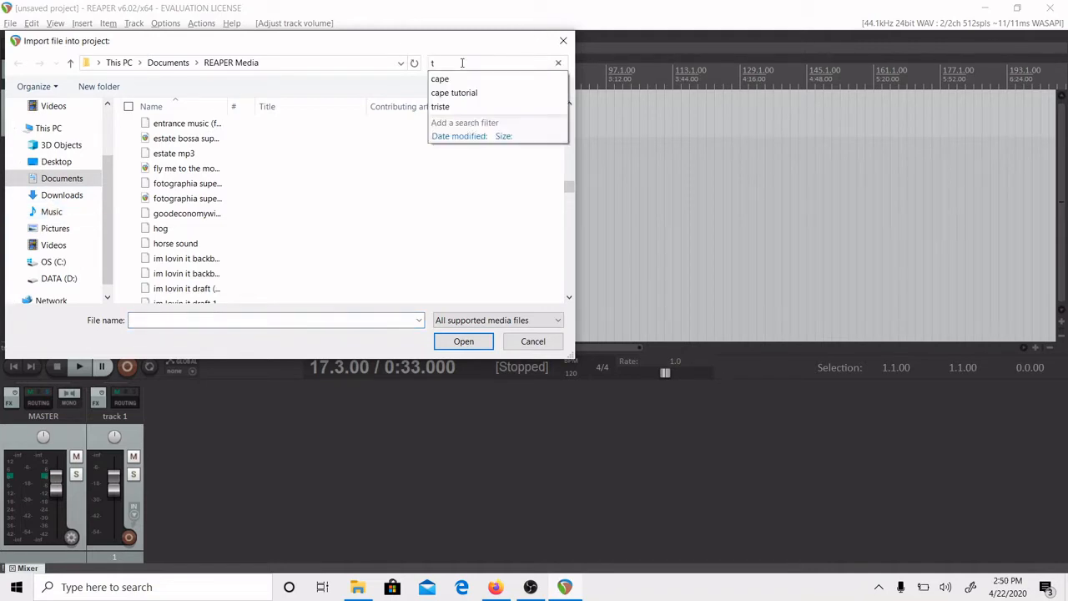
pyautogui.write('triste')
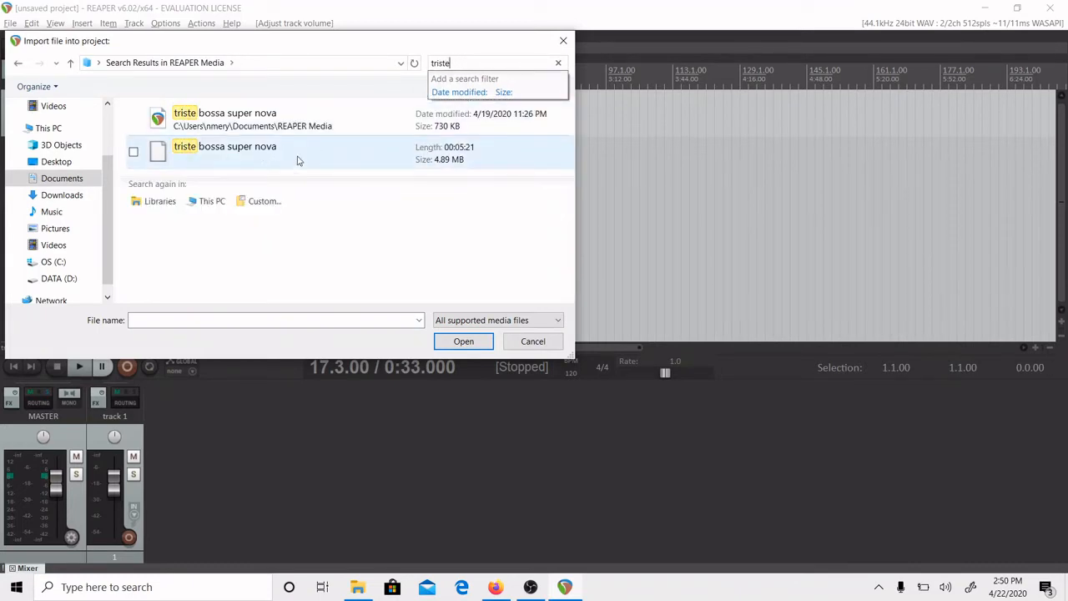
pyautogui.click(297, 162)
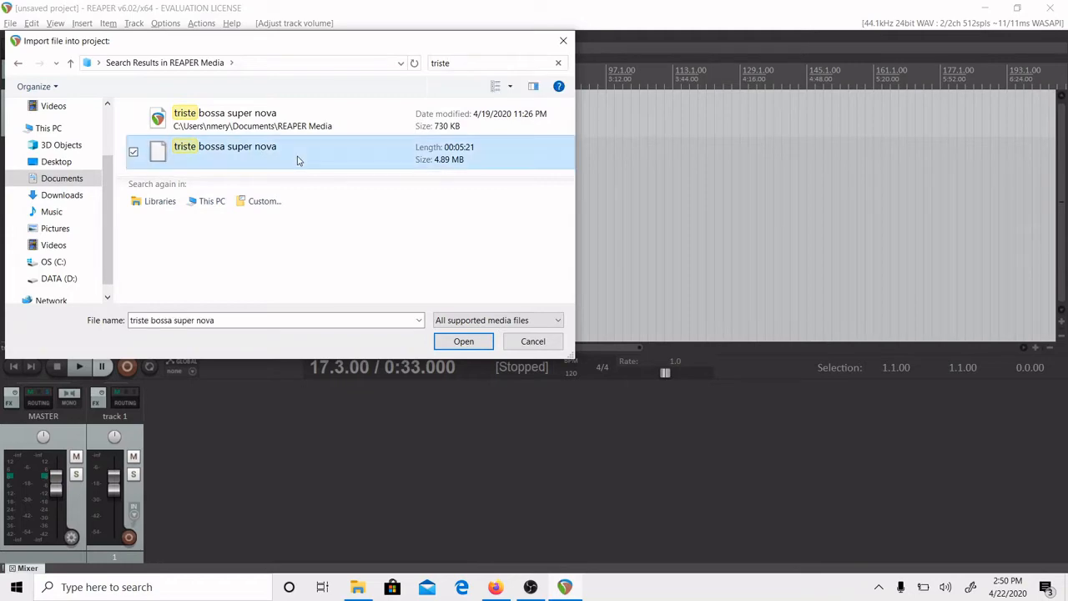
pyautogui.click(455, 341)
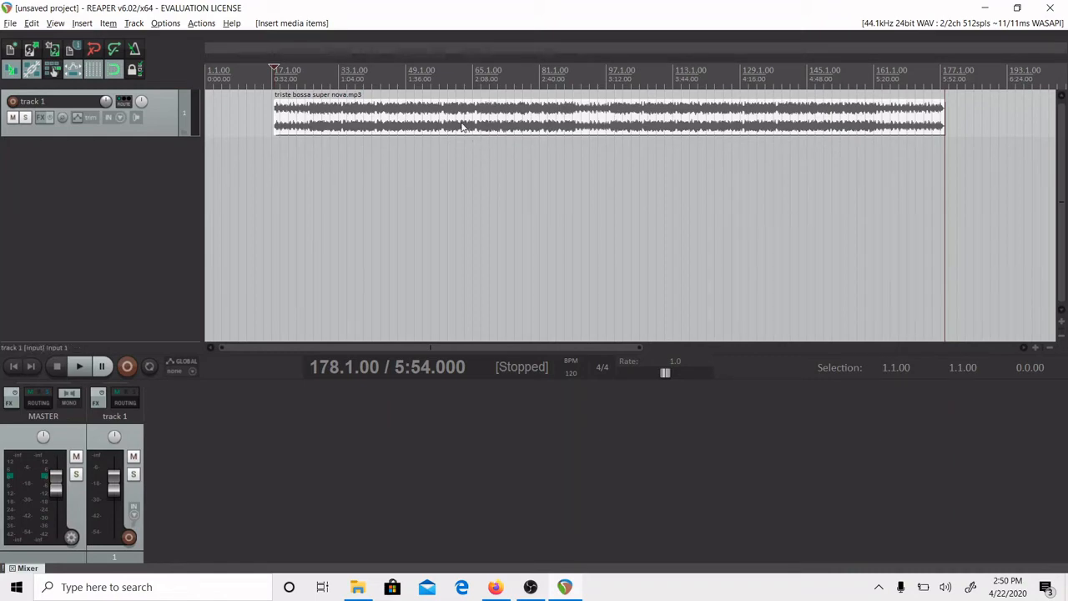
# Move the audio clip onto a new track below and back to track 1, then delete the empty second track
pyautogui.moveTo(463, 125); pyautogui.dragTo(520, 274)
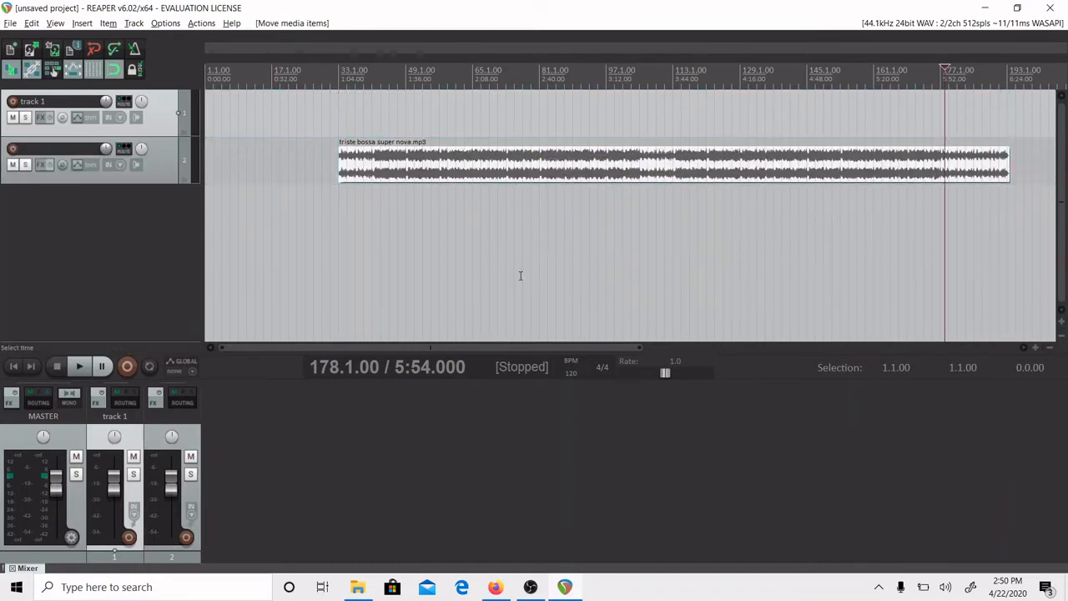
pyautogui.click(483, 167)
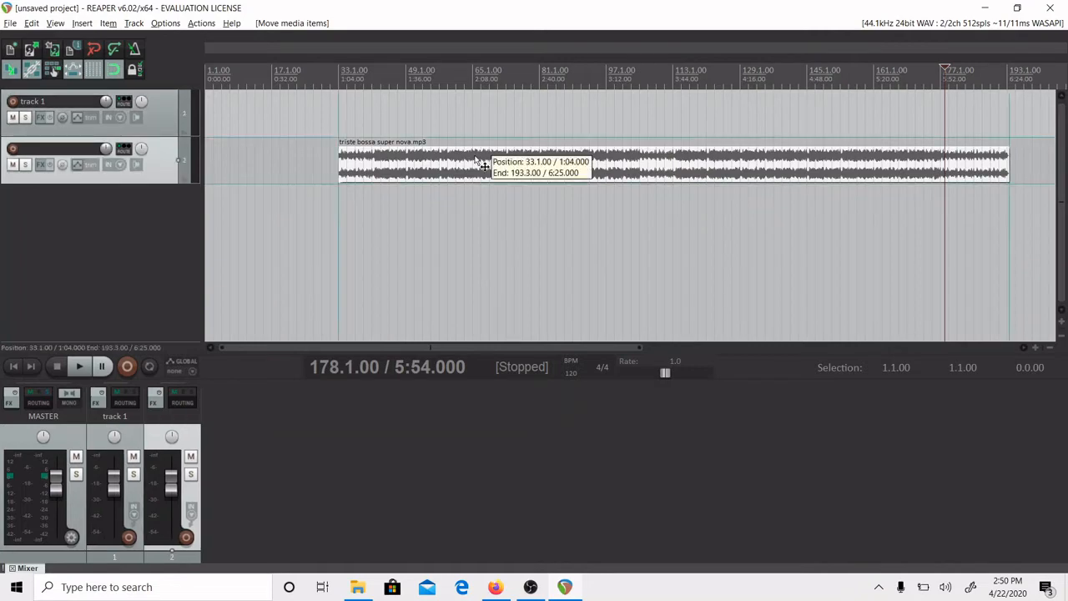
pyautogui.moveTo(483, 166); pyautogui.dragTo(457, 117)
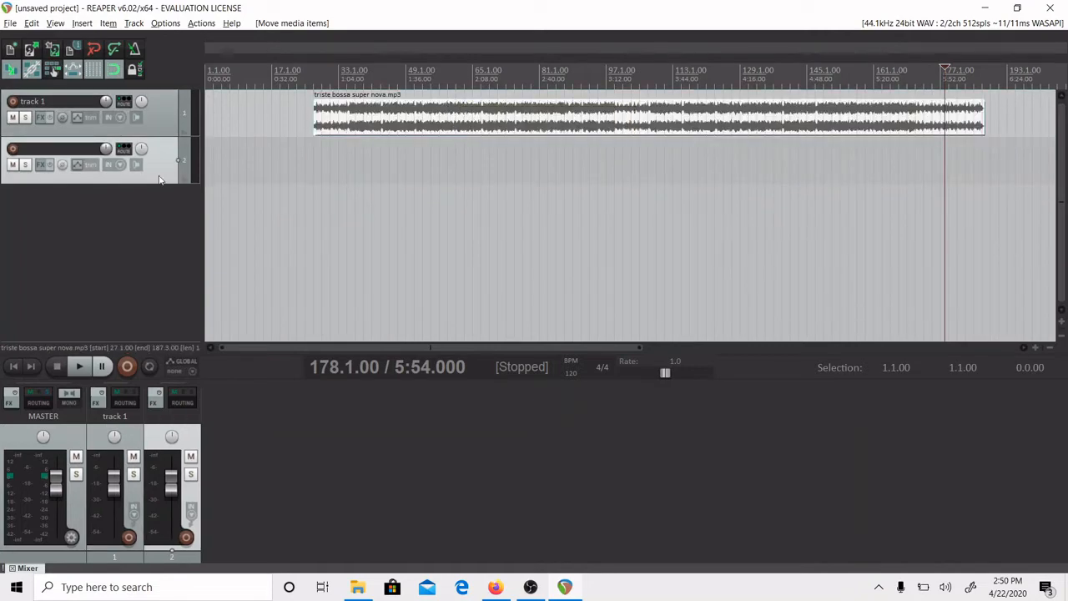
pyautogui.press('Delete')
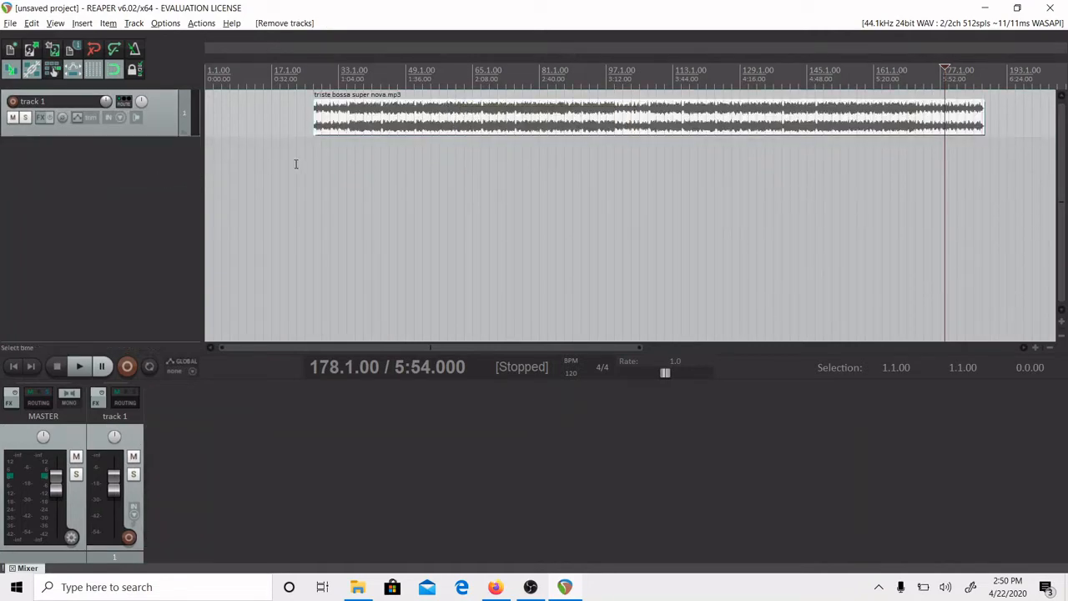
# Move the "triste bossa super nova" clip on track 1 to the start of the timeline at 1.1.00
pyautogui.moveTo(400, 124); pyautogui.dragTo(268, 124)
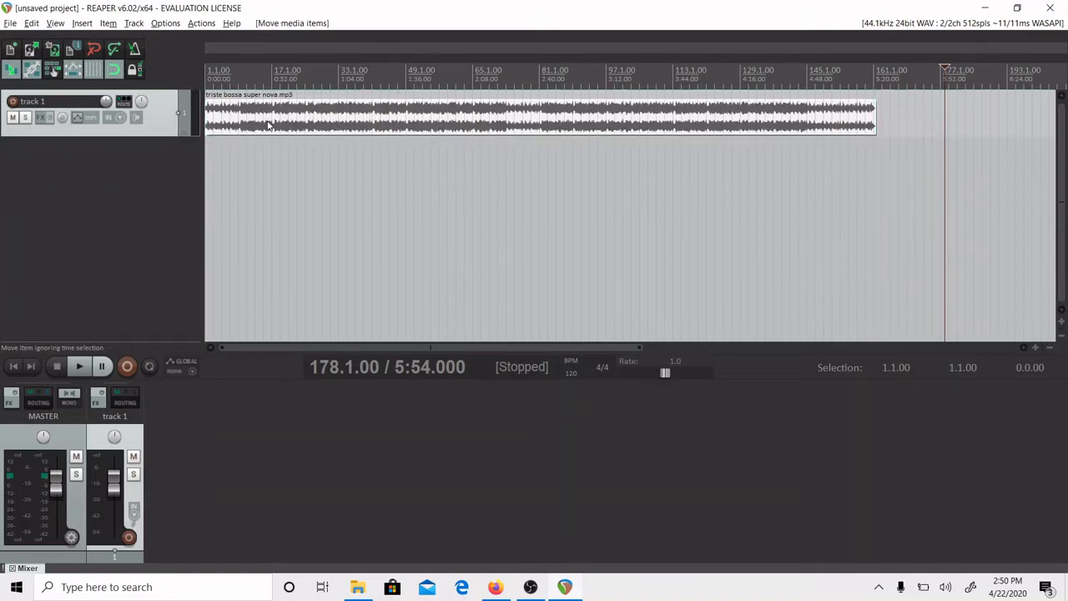
# Place the edit cursor at several points along the clip, return it to 1.1.00, and play the clip from the start
pyautogui.click(207, 116)
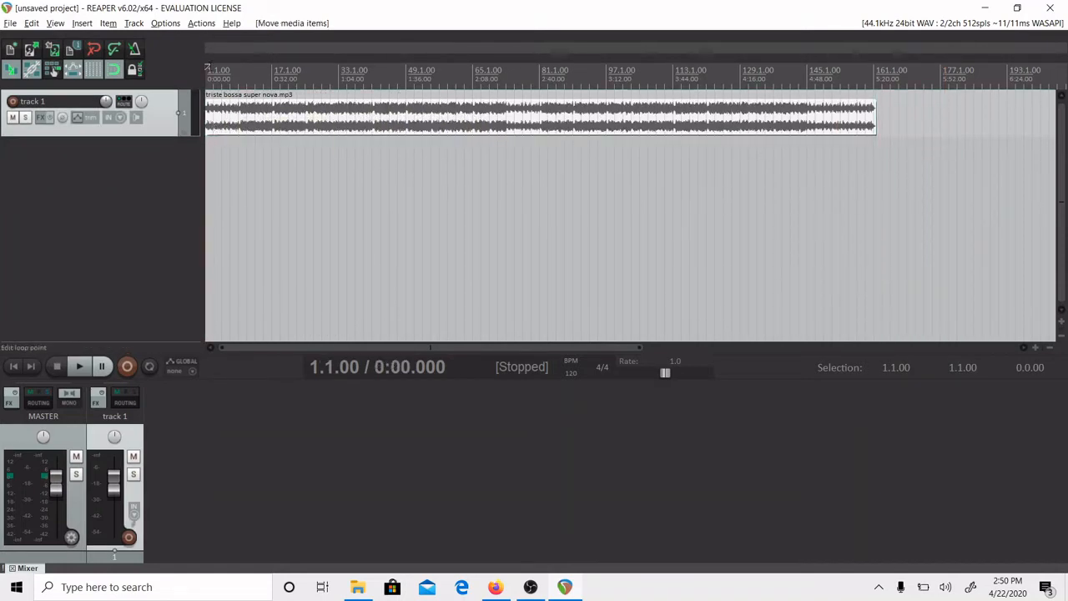
pyautogui.moveTo(205, 67); pyautogui.dragTo(133, 69)
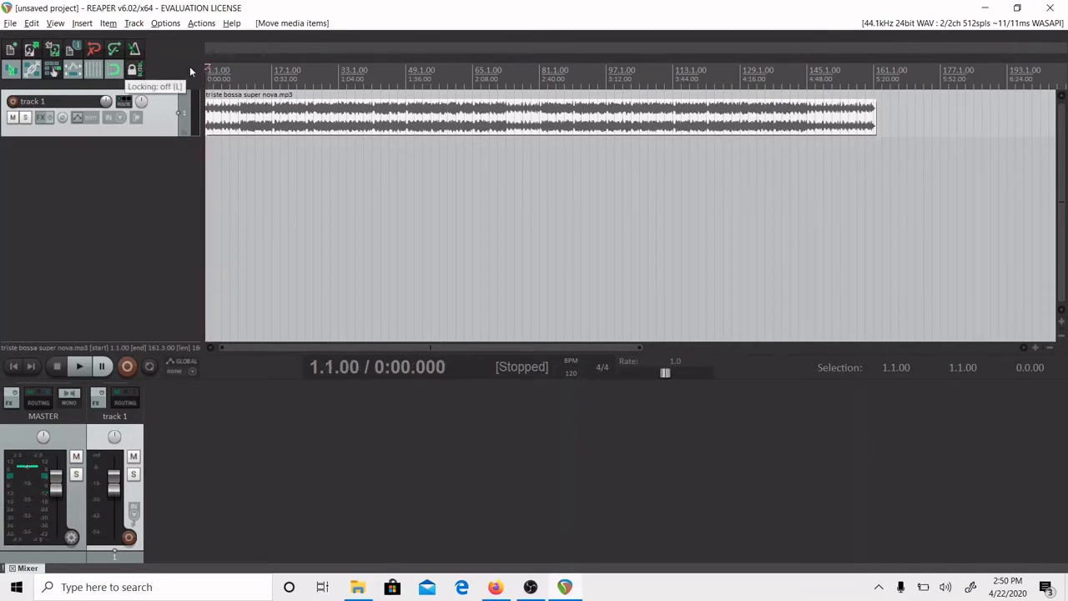
pyautogui.click(287, 117)
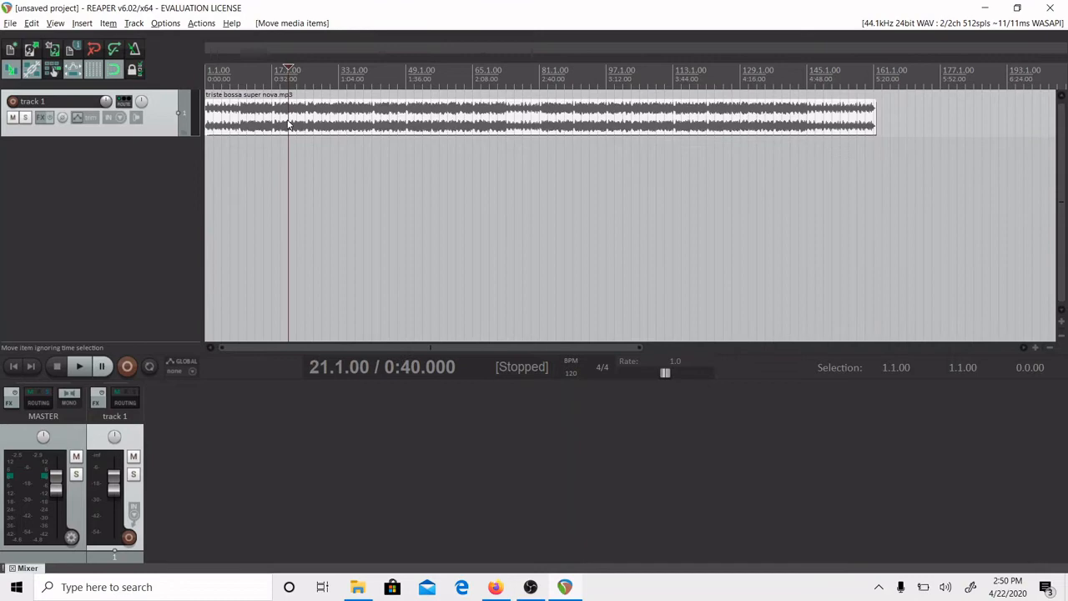
pyautogui.click(392, 125)
pyautogui.click(465, 119)
pyautogui.click(557, 132)
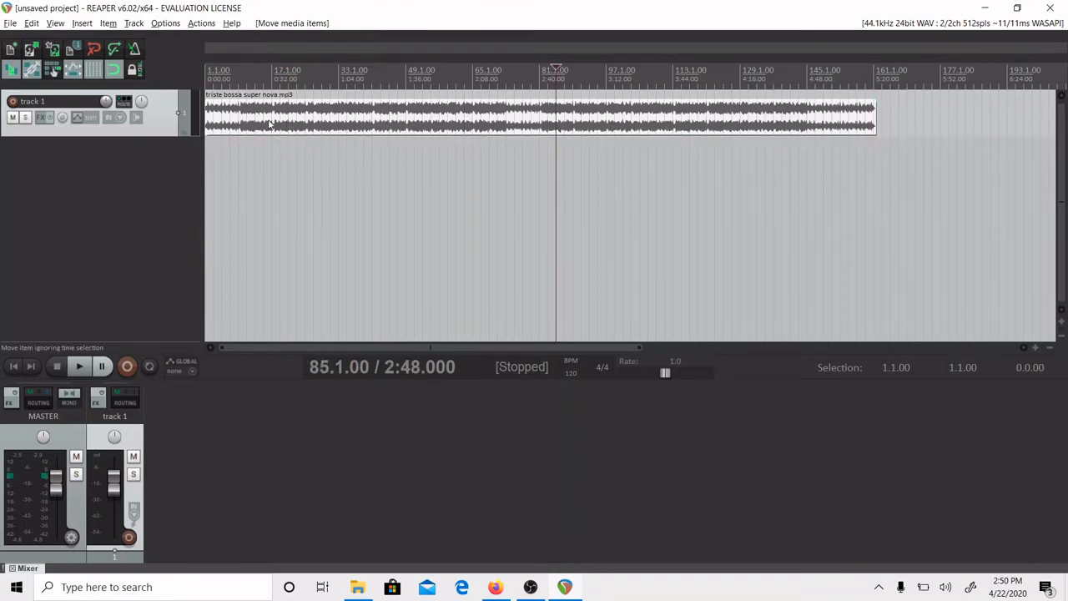
pyautogui.click(206, 113)
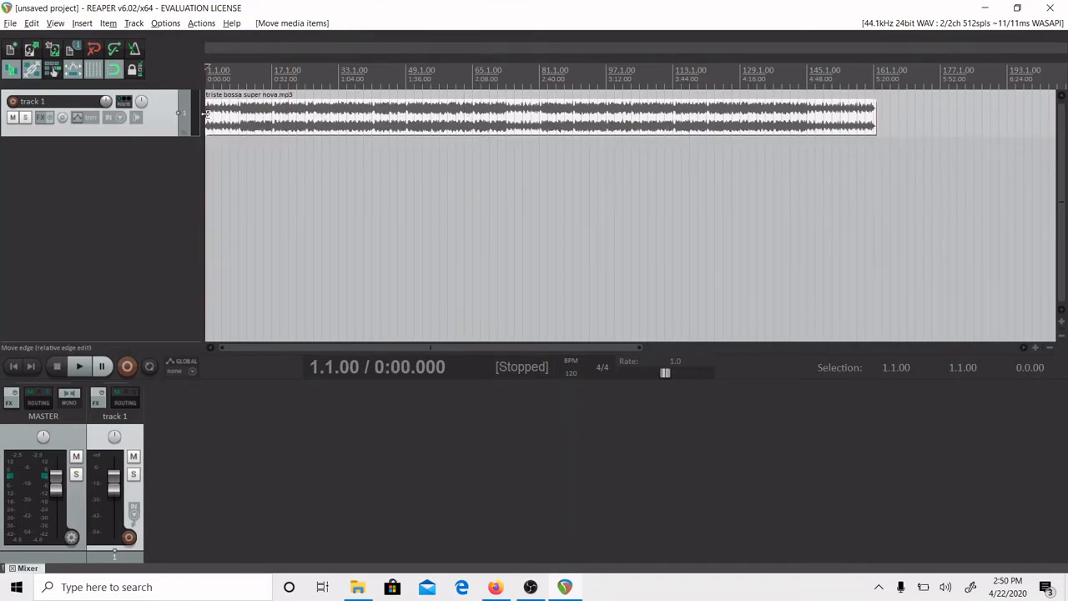
pyautogui.press('space')
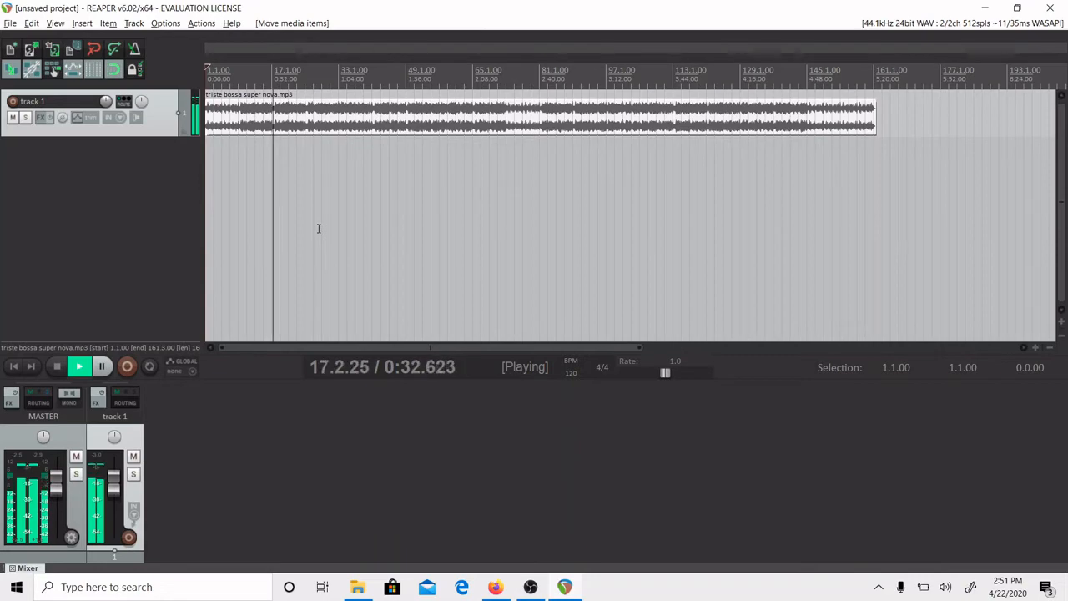
pyautogui.press('space')
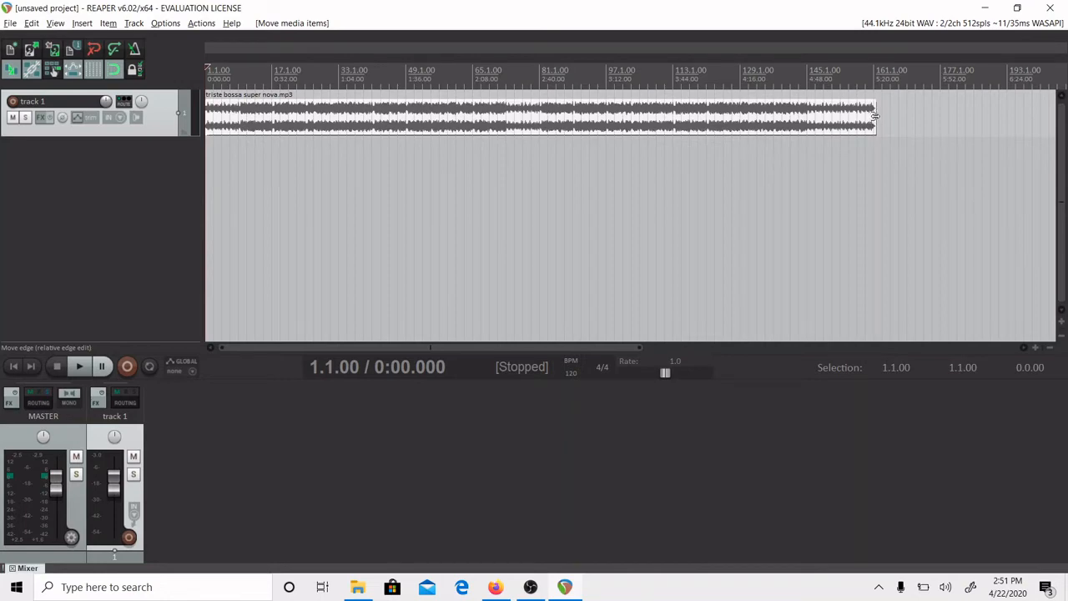
# Trim the end of the "triste bossa super nova" clip so that it ends at 9.1.00
pyautogui.moveTo(875, 116); pyautogui.dragTo(239, 145)
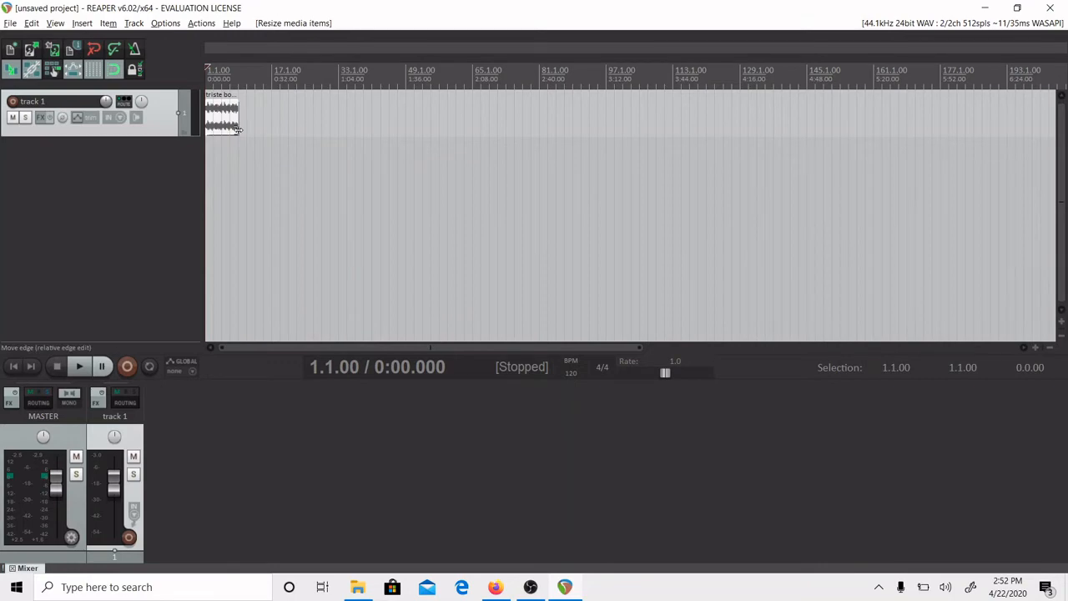
pyautogui.scroll(10, 238, 129)
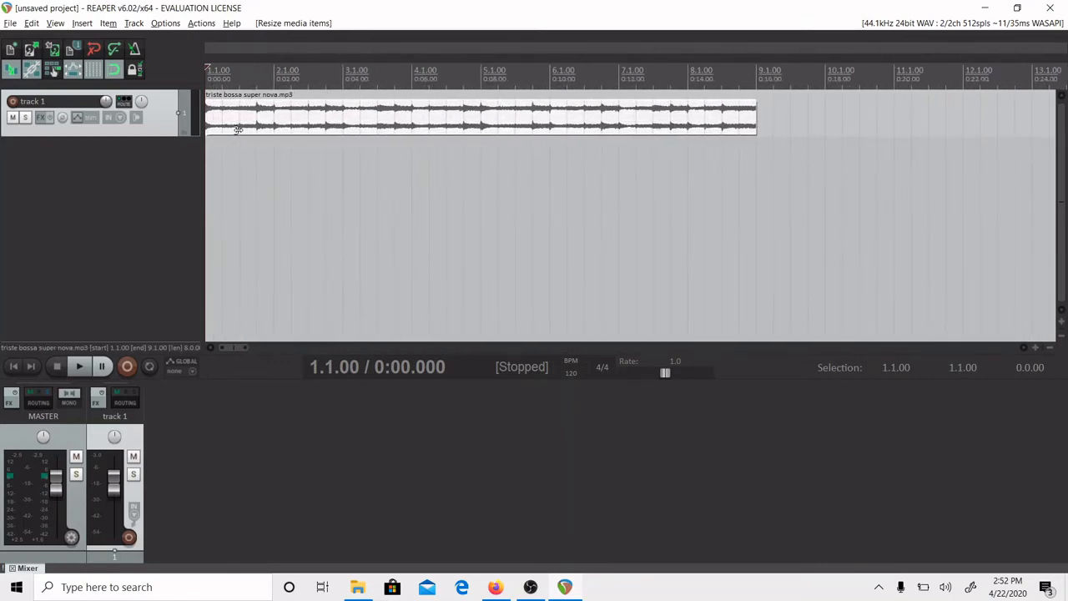
pyautogui.click(31, 23)
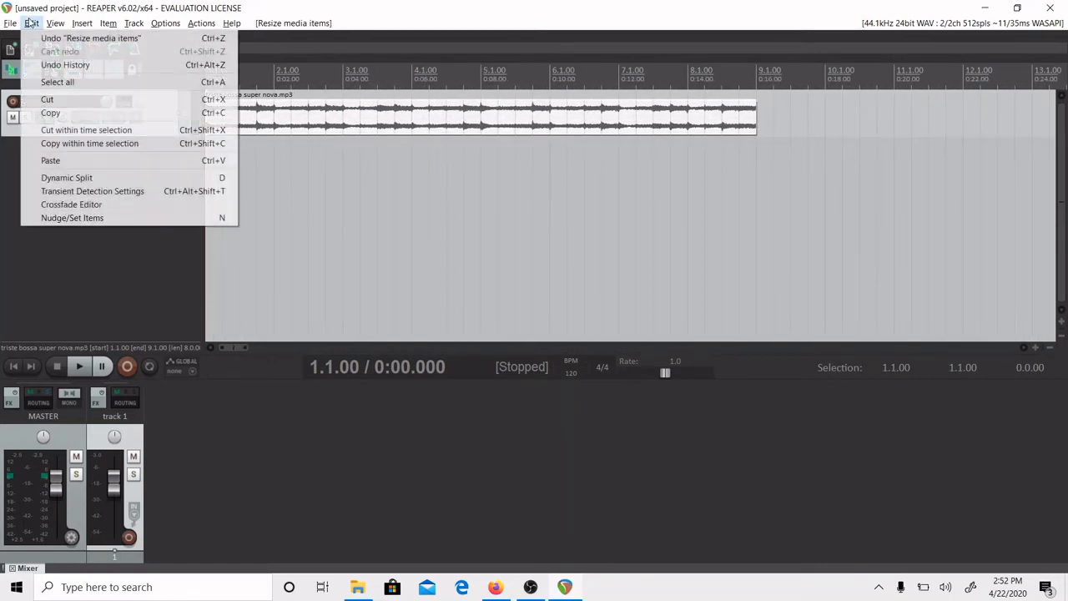
pyautogui.moveTo(58, 24)
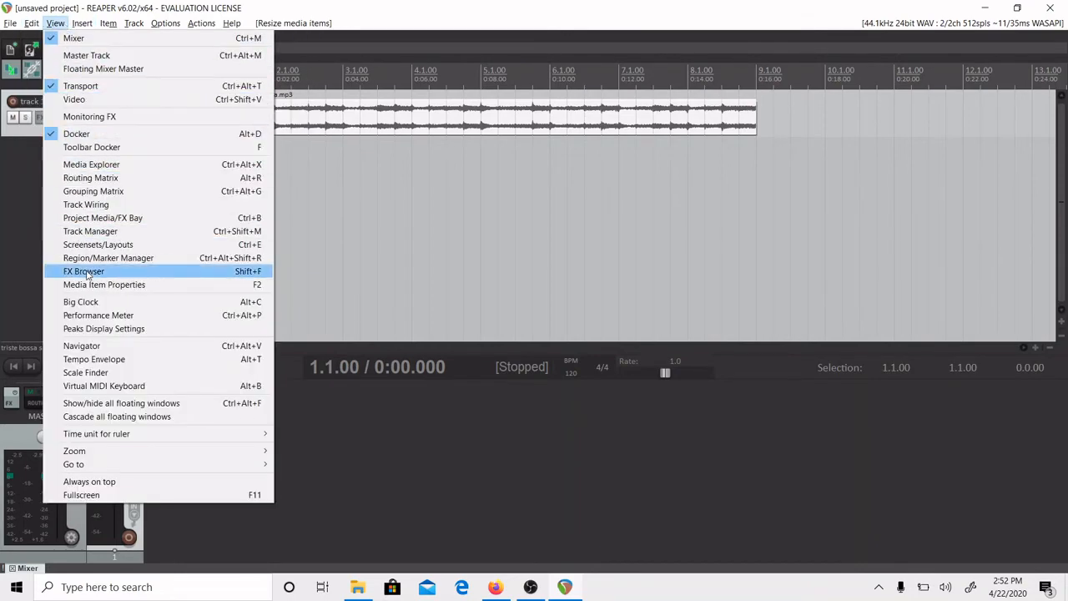
pyautogui.moveTo(106, 455)
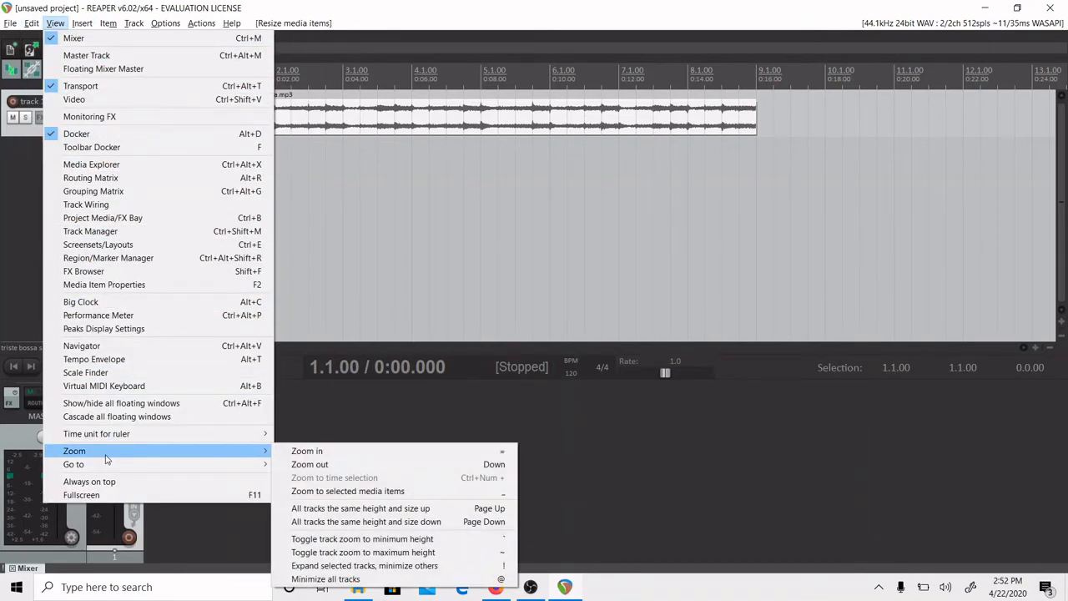
pyautogui.click(621, 441)
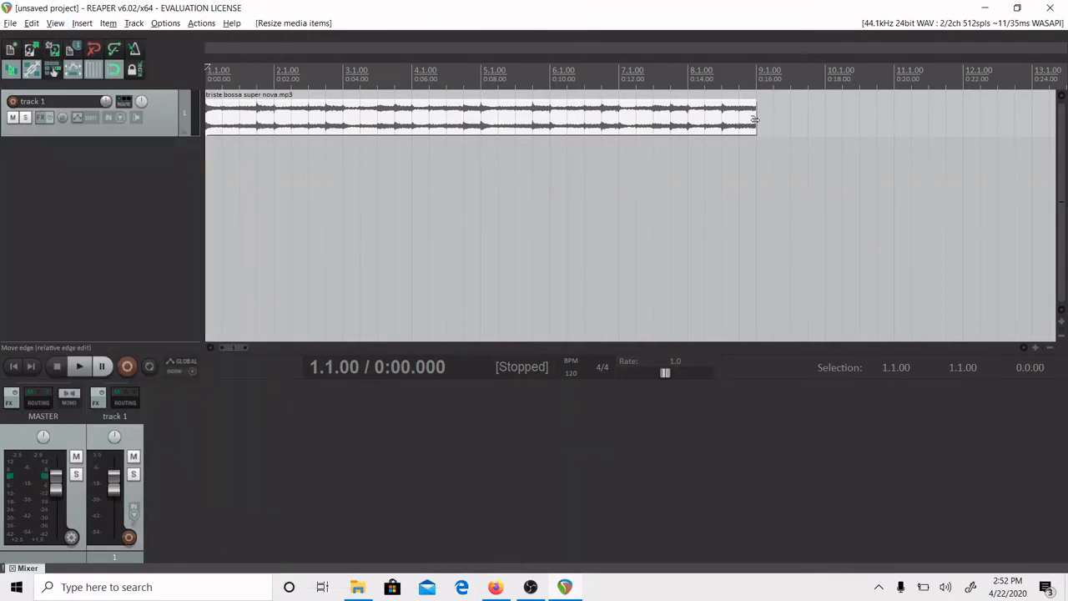
# Extend the end of the trimmed clip back out to its full length at 161.3.00
pyautogui.moveTo(755, 119); pyautogui.dragTo(761, 121)
pyautogui.moveTo(745, 123); pyautogui.dragTo(751, 124)
pyautogui.scroll(-6, 752, 124)
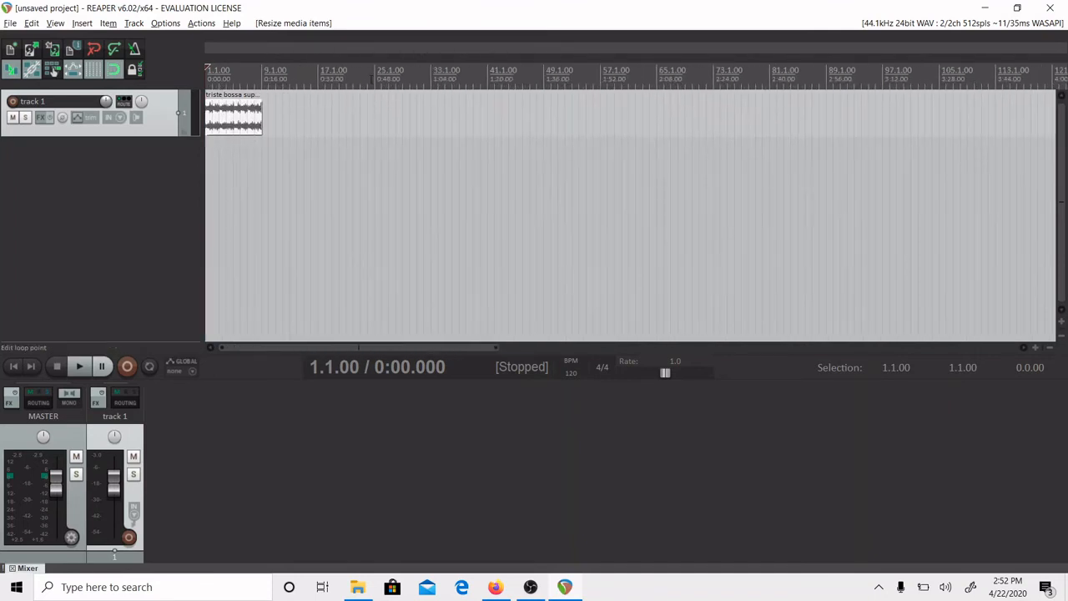
pyautogui.scroll(-2, 751, 124)
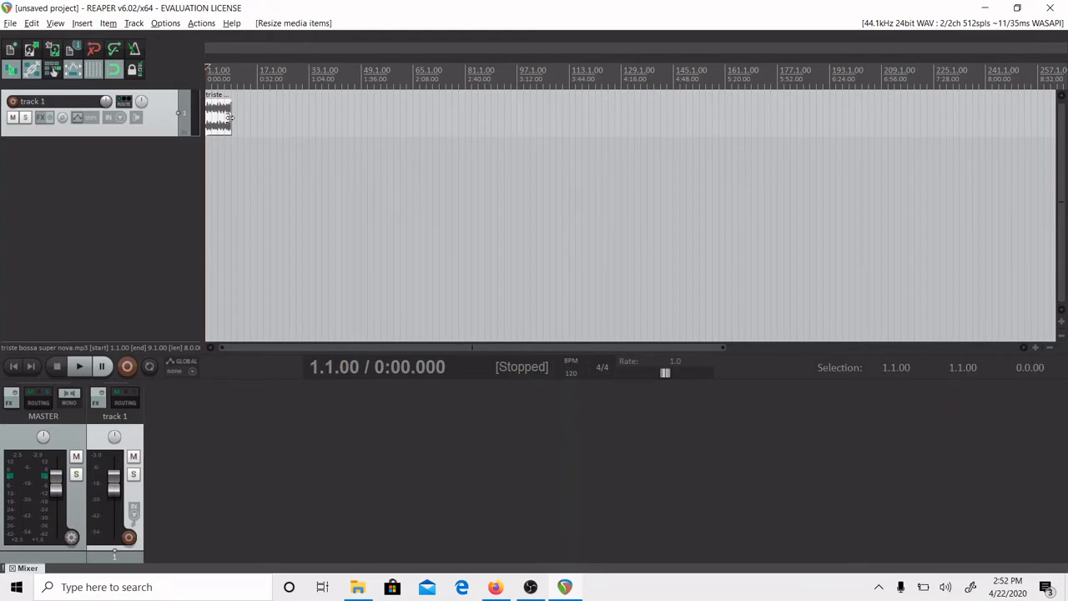
pyautogui.moveTo(228, 117); pyautogui.dragTo(726, 119)
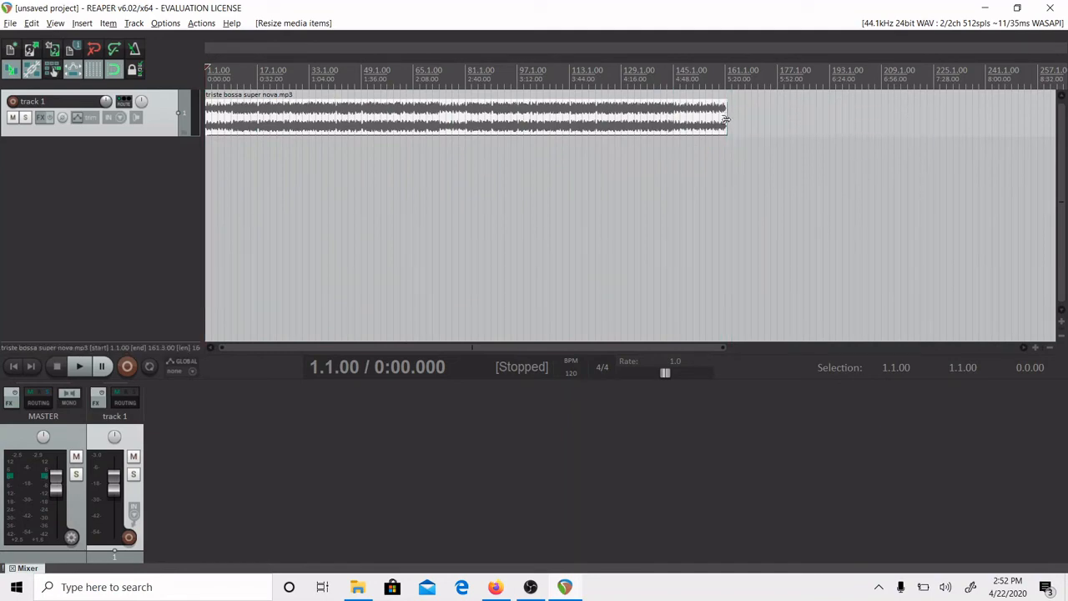
# Split the "triste bossa super nova" clip on track 1 at 9.4.00
pyautogui.scroll(8, 244, 140)
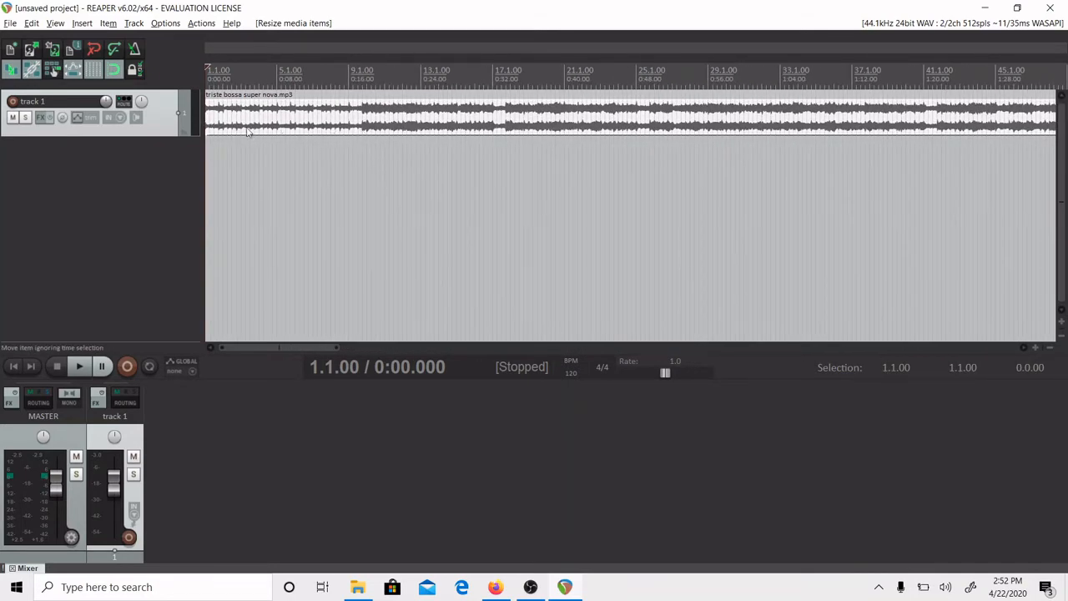
pyautogui.click(361, 132)
pyautogui.rightClick(361, 134)
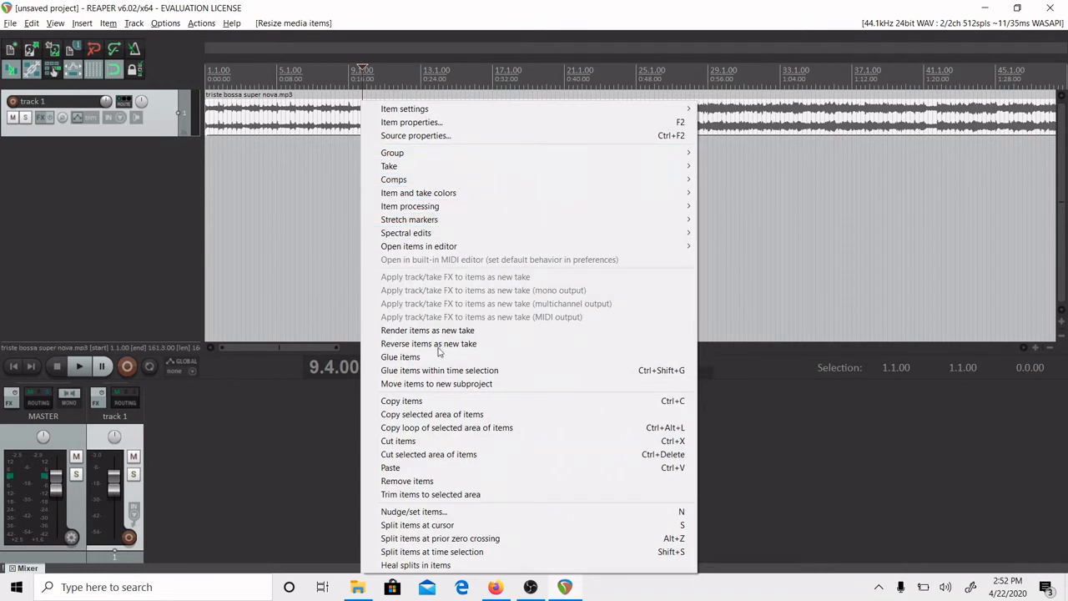
pyautogui.click(435, 526)
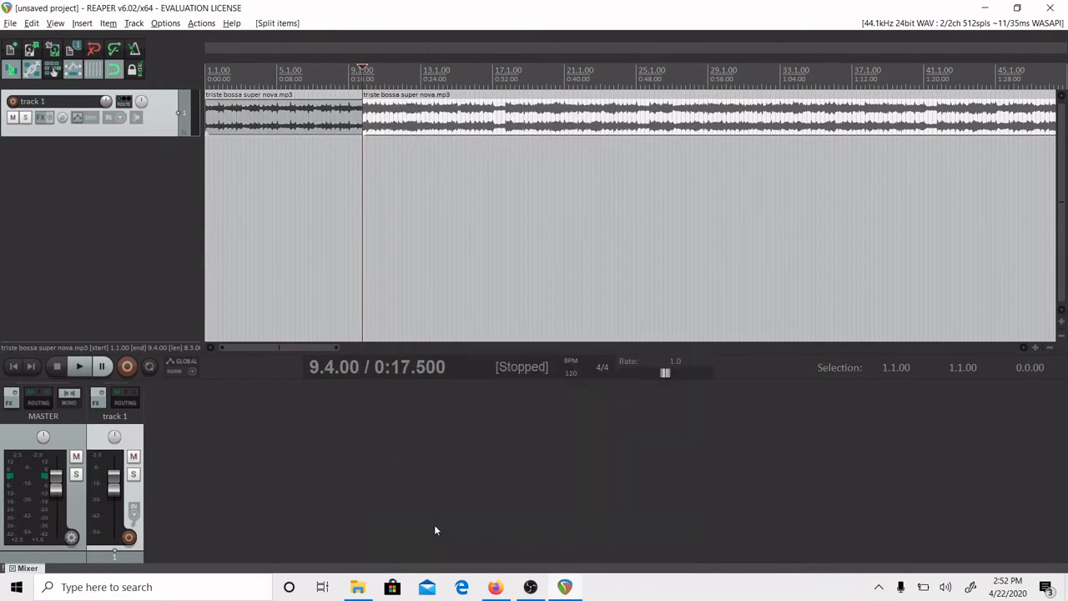
# Move the second part of the split clip to about 13.1.00, then delete that part
pyautogui.moveTo(403, 128); pyautogui.dragTo(468, 117)
pyautogui.moveTo(316, 117); pyautogui.dragTo(290, 114)
pyautogui.click(464, 133)
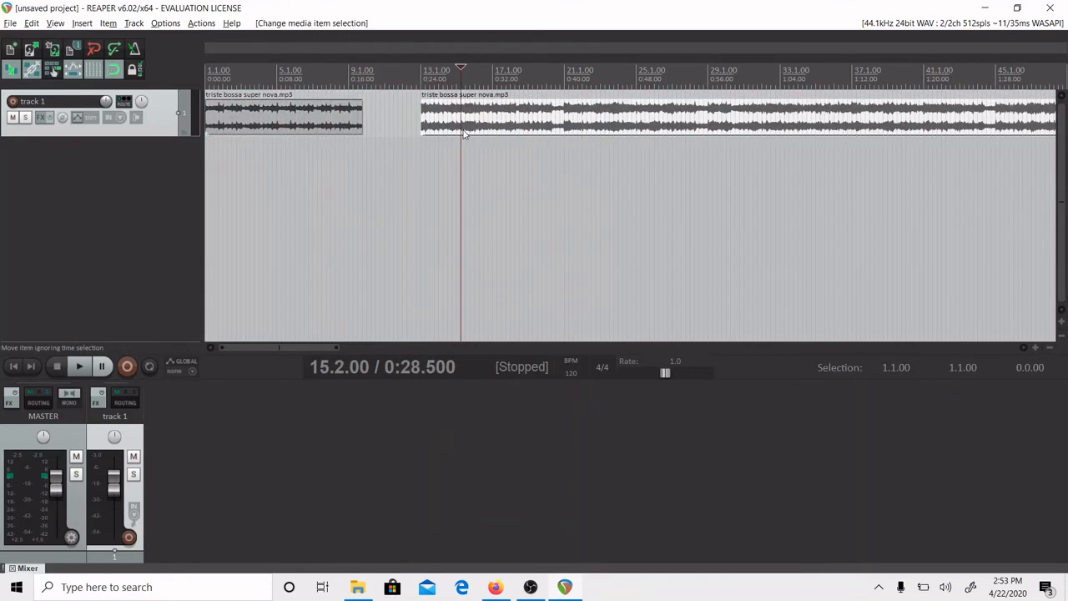
pyautogui.press('Delete')
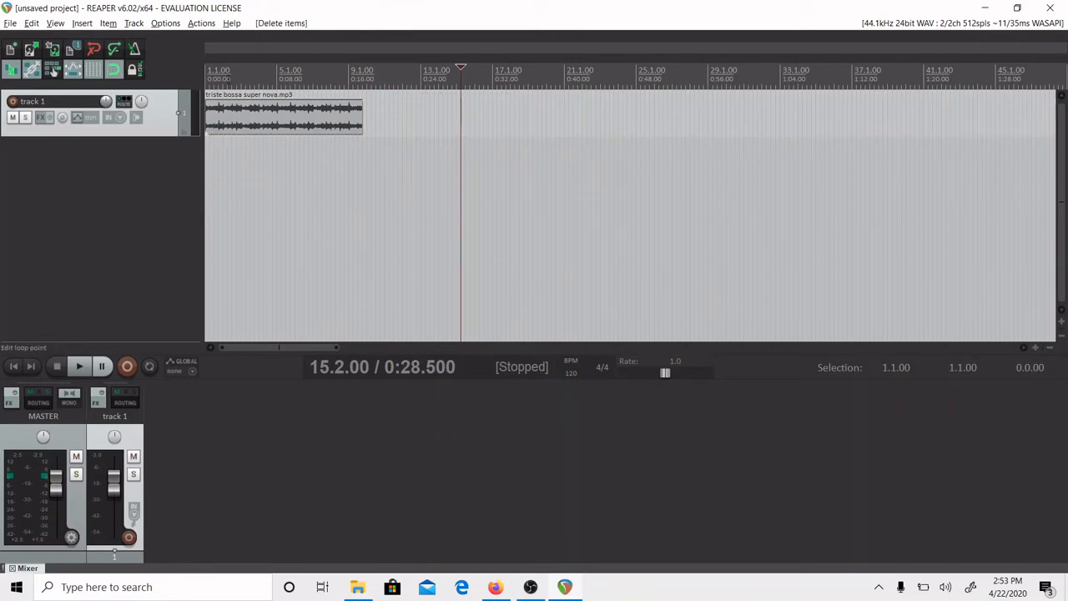
# Copy the remaining clip on track 1 and paste the copy directly behind it at 9.4.00
pyautogui.scroll(-4, 332, 109)
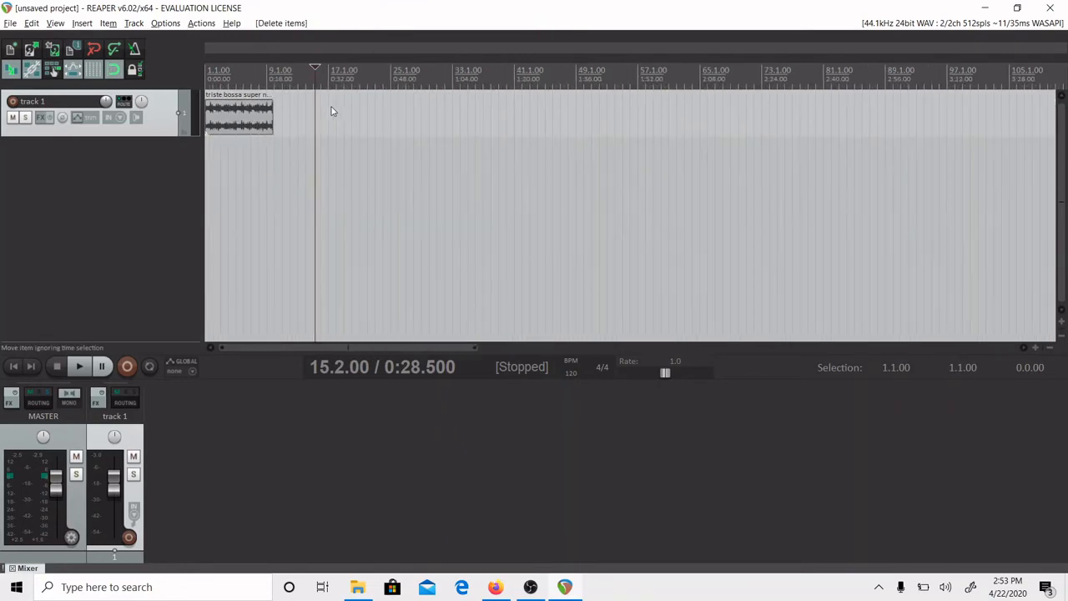
pyautogui.rightClick(238, 113)
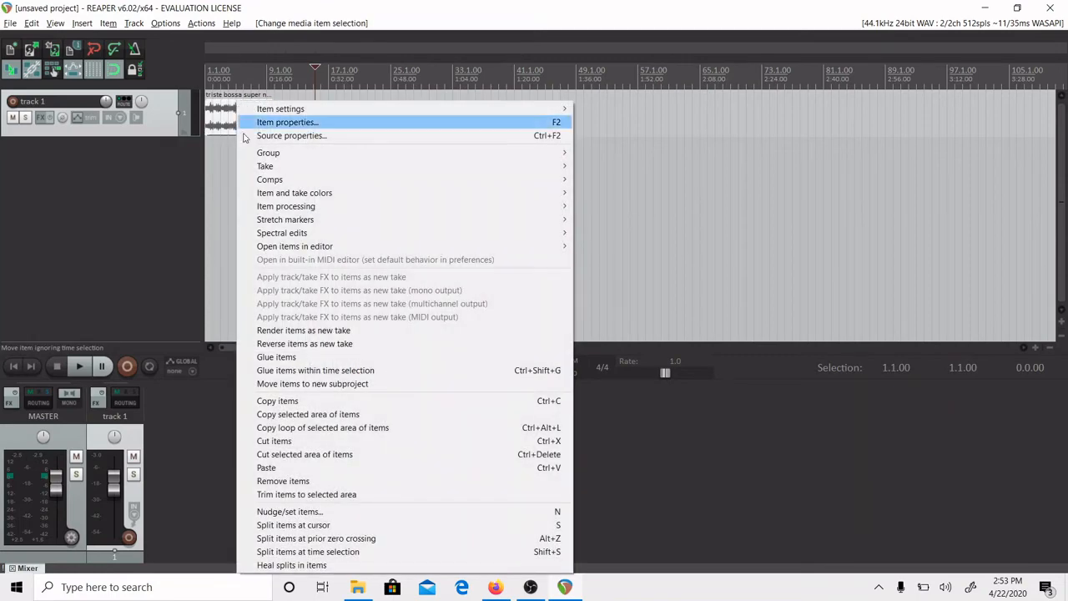
pyautogui.click(284, 399)
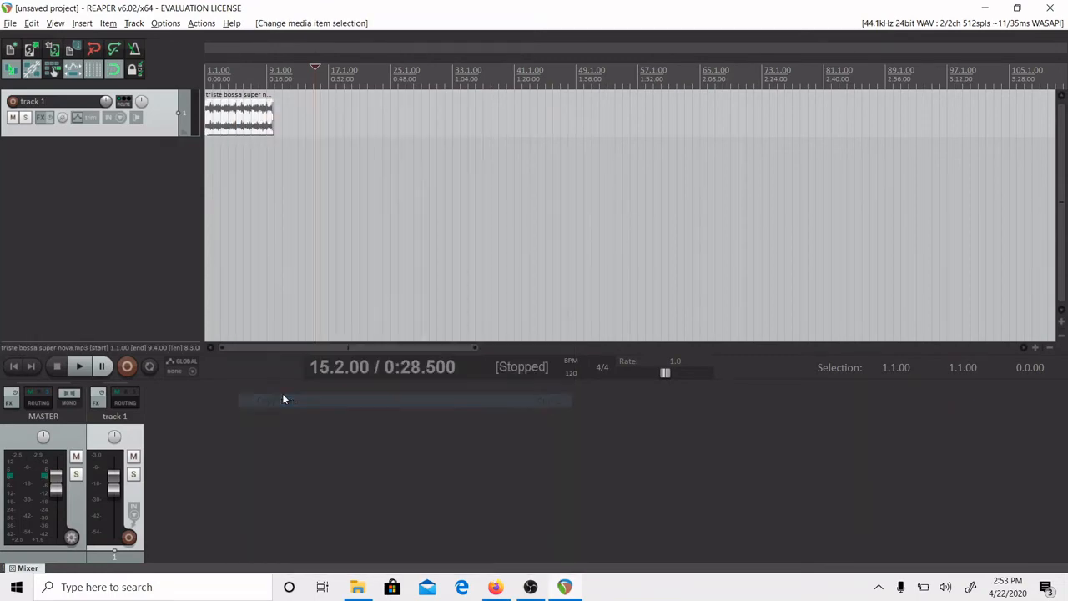
pyautogui.click(273, 116)
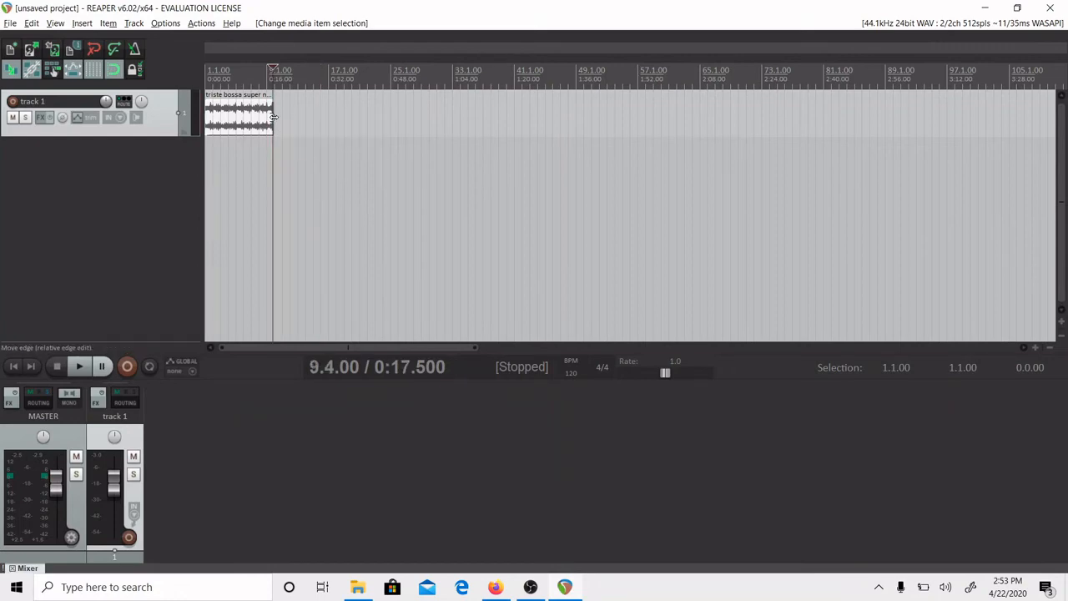
pyautogui.rightClick(273, 117)
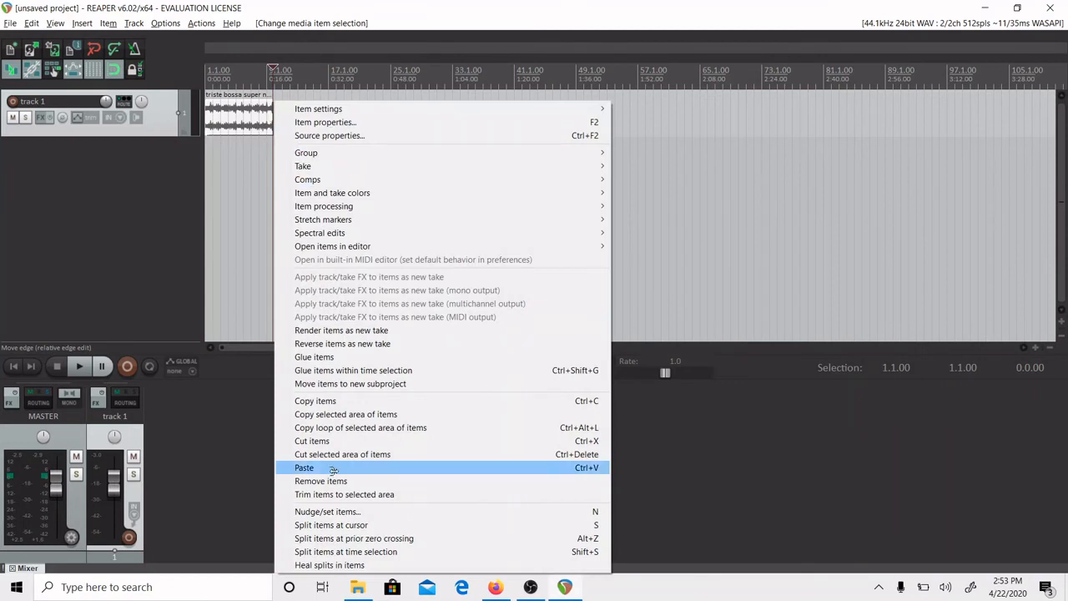
pyautogui.click(303, 467)
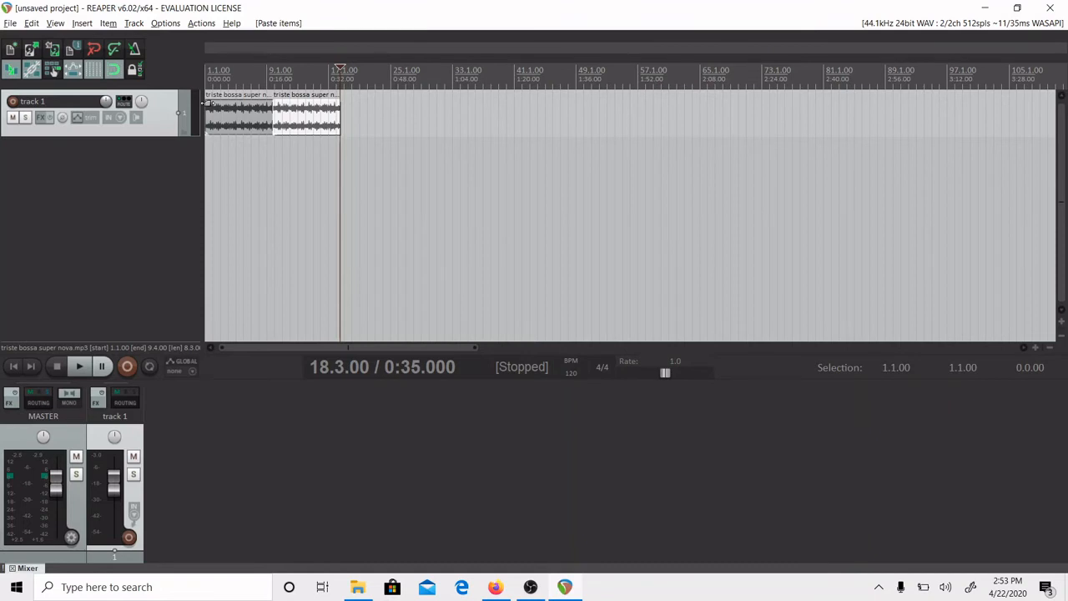
# Add a fade-in of about 12 seconds to the first clip and play it from 1.1.00
pyautogui.moveTo(207, 102); pyautogui.dragTo(248, 125)
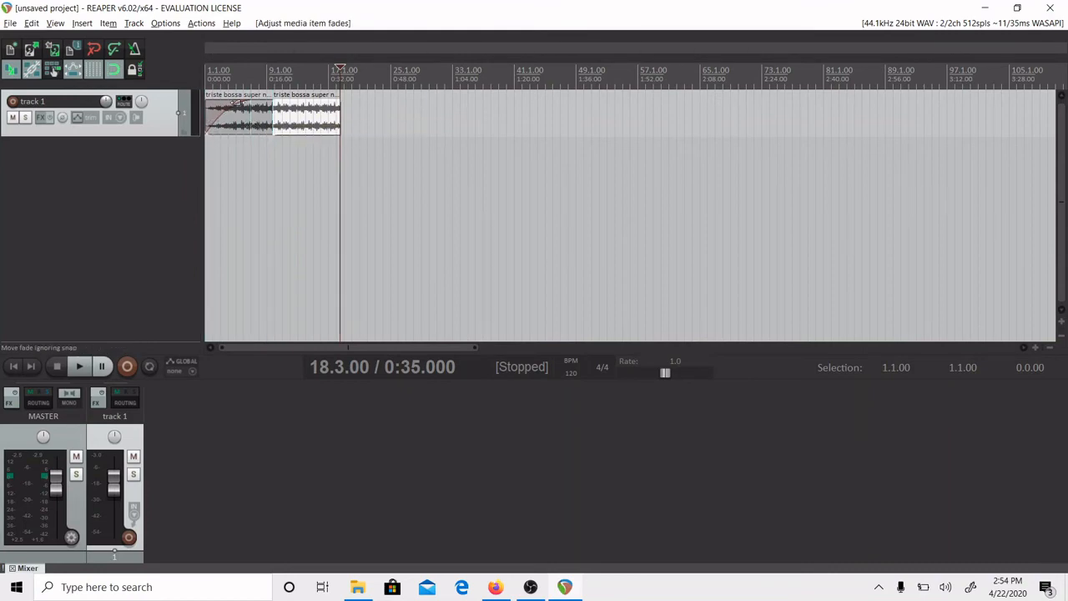
pyautogui.click(206, 111)
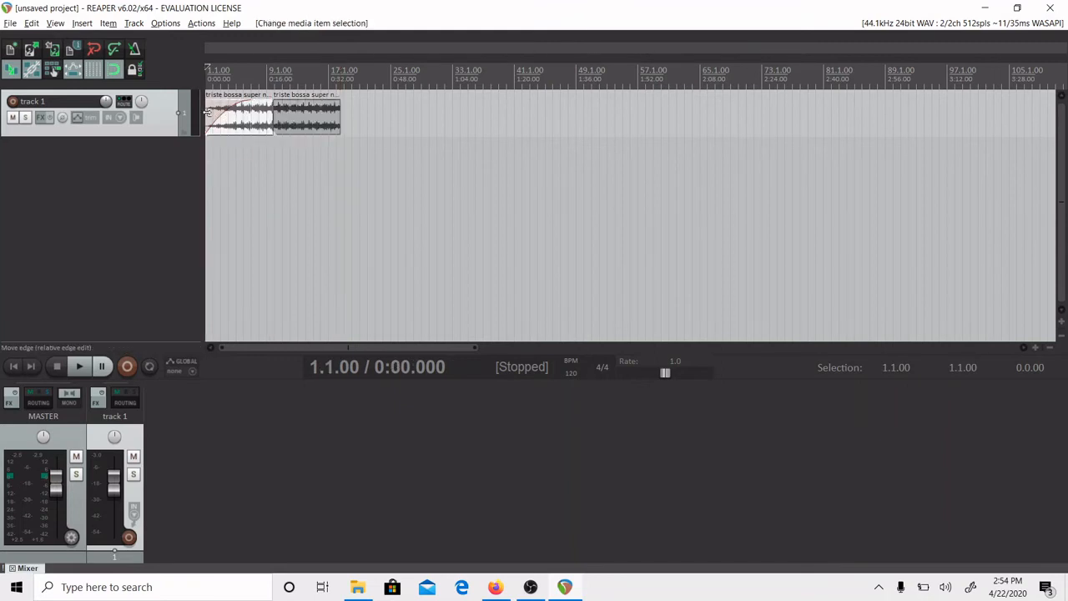
pyautogui.press('space')
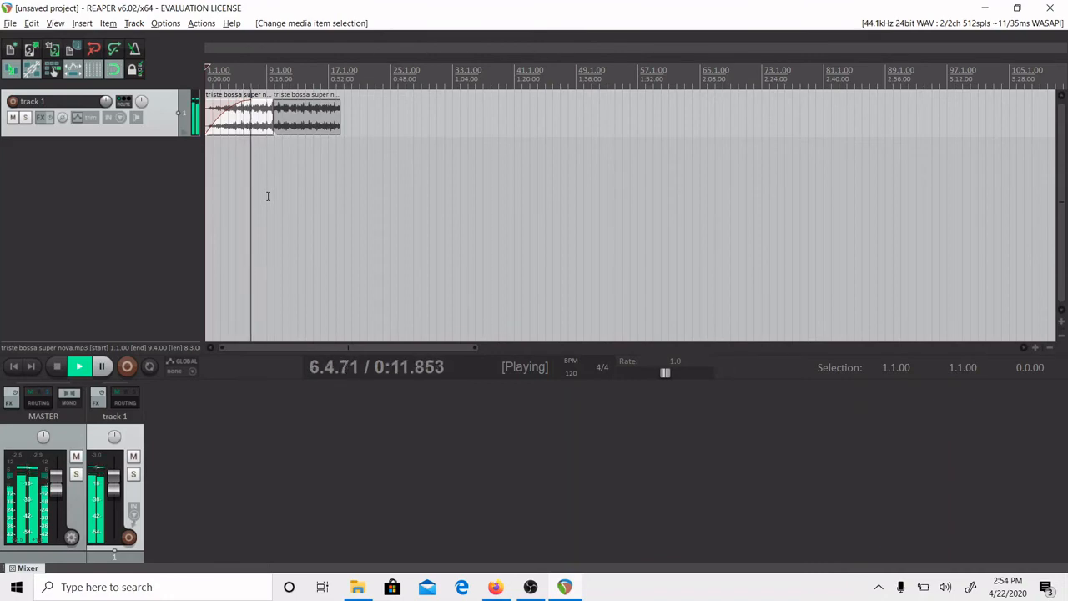
pyautogui.press('space')
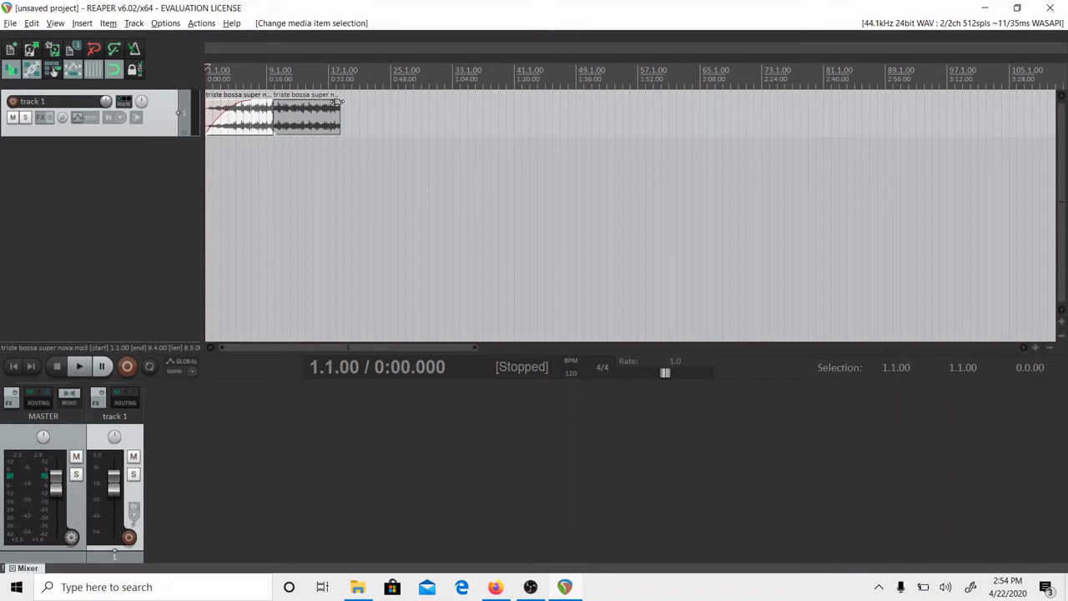
# Add a fade-out to the second clip from about 11.1.00 to its end and play it from 11.1.00
pyautogui.moveTo(338, 101); pyautogui.dragTo(281, 109)
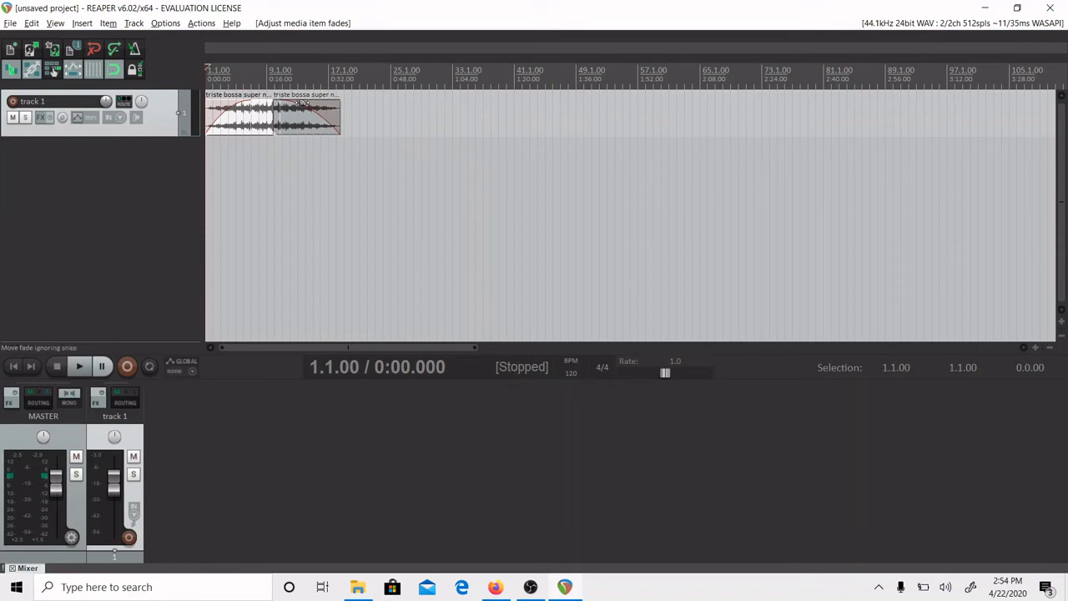
pyautogui.click(283, 142)
pyautogui.press('space')
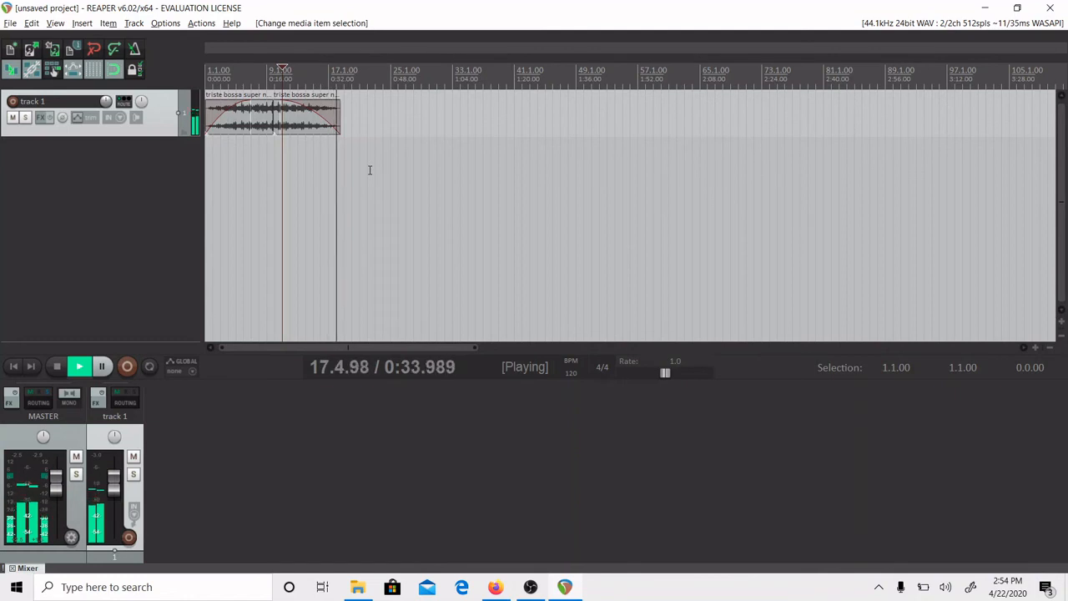
pyautogui.press('space')
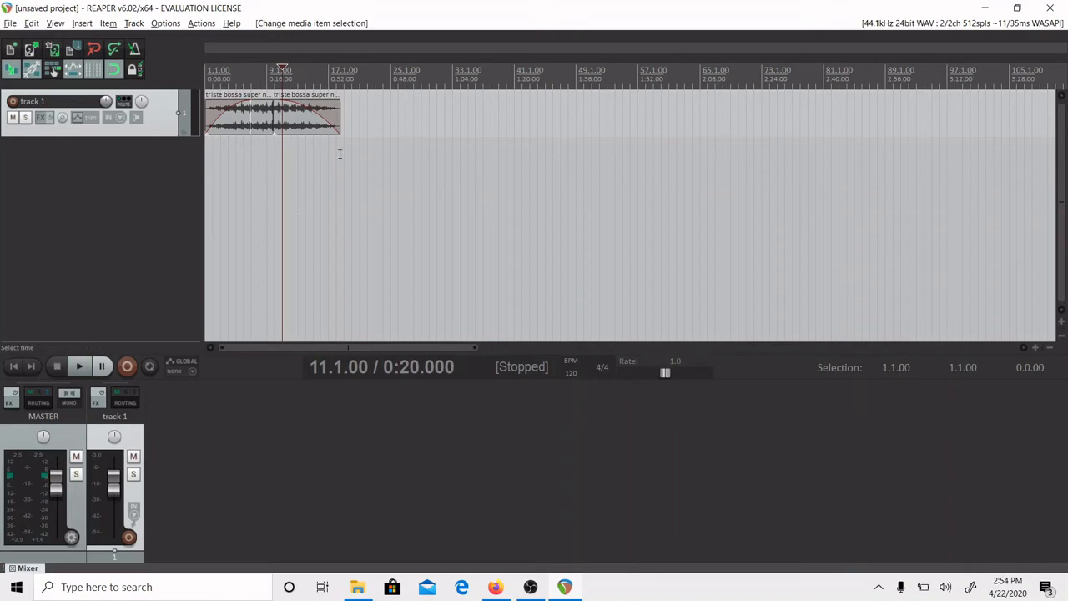
# Open the render settings for the project and enter "cape tutorial 1" as the output file name
pyautogui.click(9, 23)
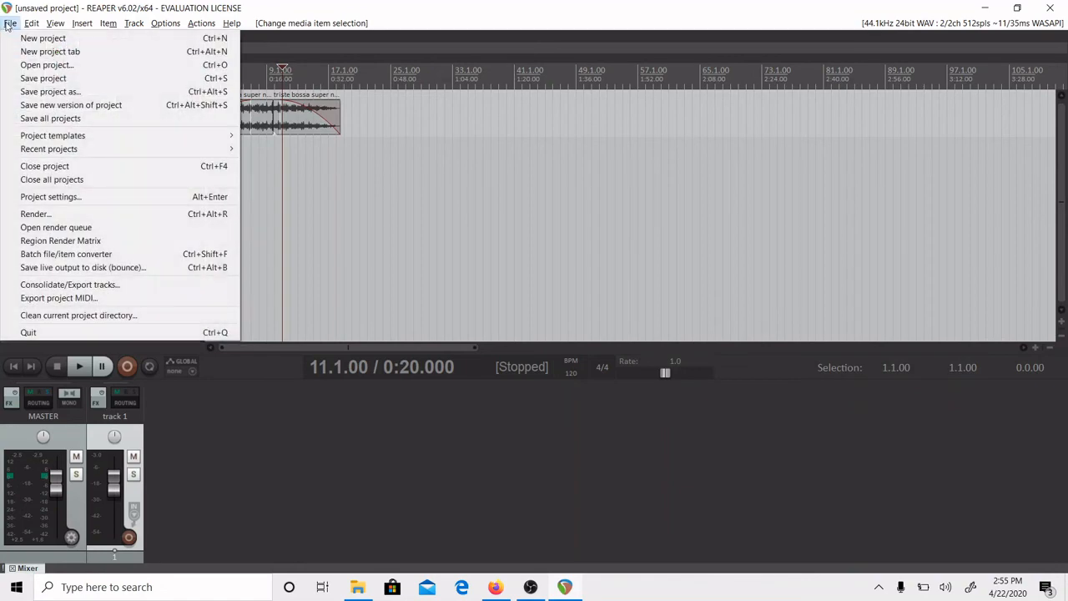
pyautogui.click(35, 214)
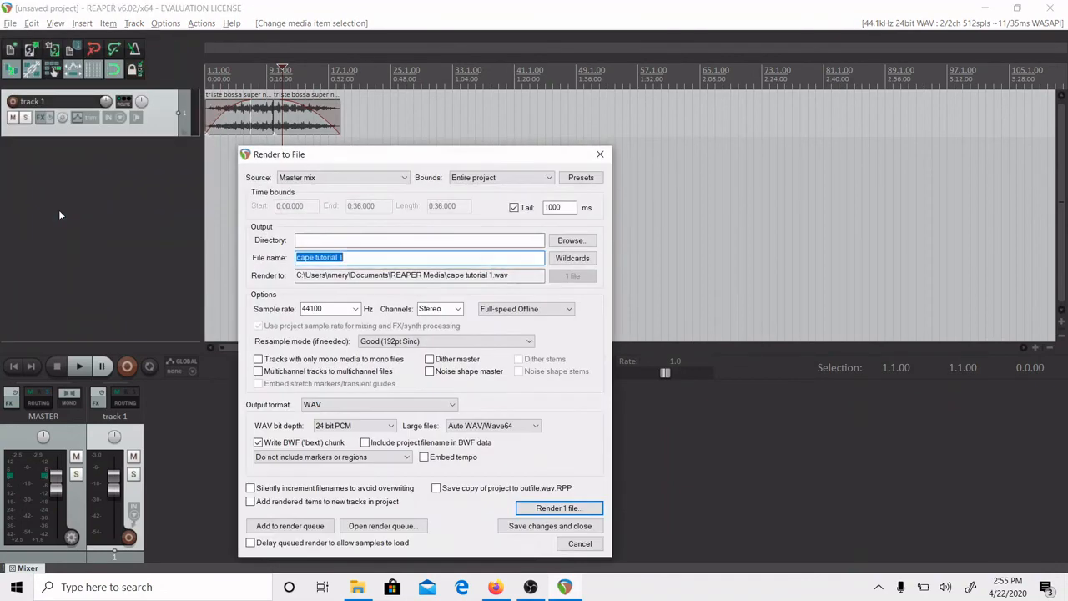
pyautogui.click(368, 263)
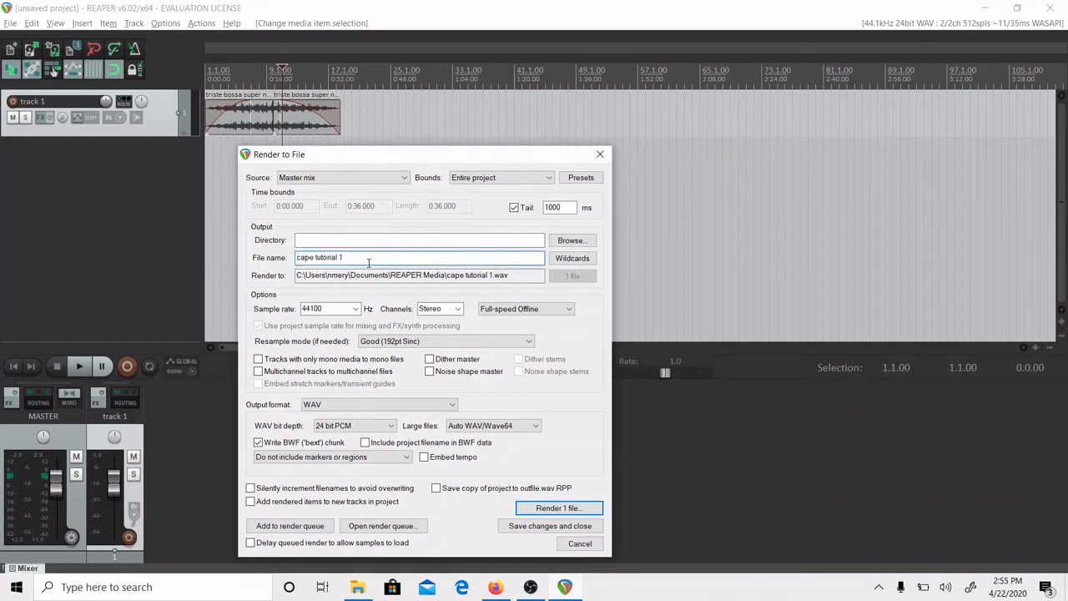
pyautogui.press('BackSpace')
pyautogui.write('1')
# Choose Stereo as the channel setting for the render
pyautogui.click(459, 310)
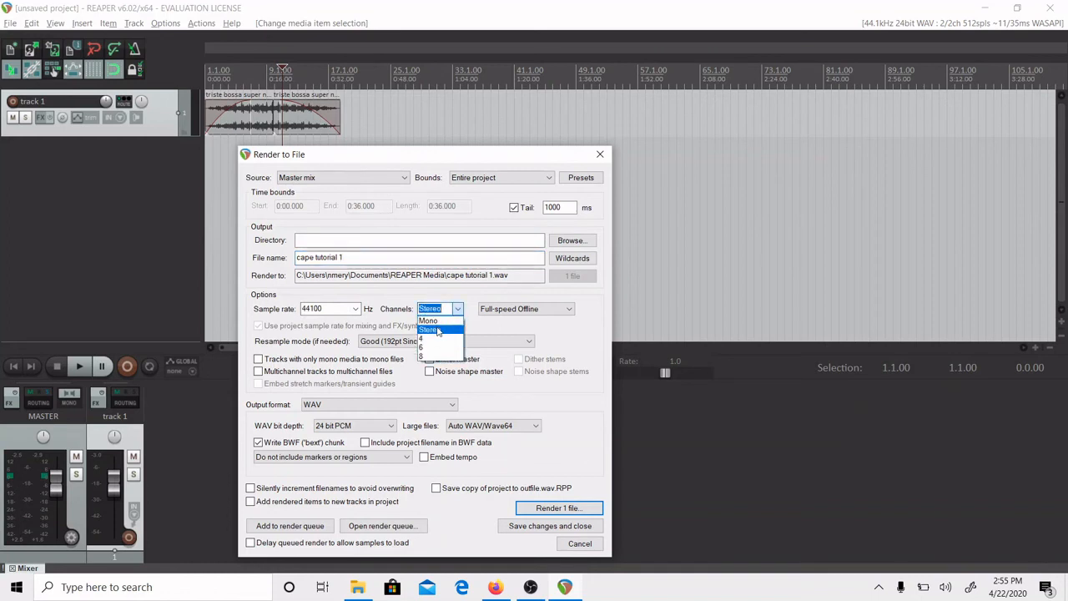
pyautogui.click(436, 332)
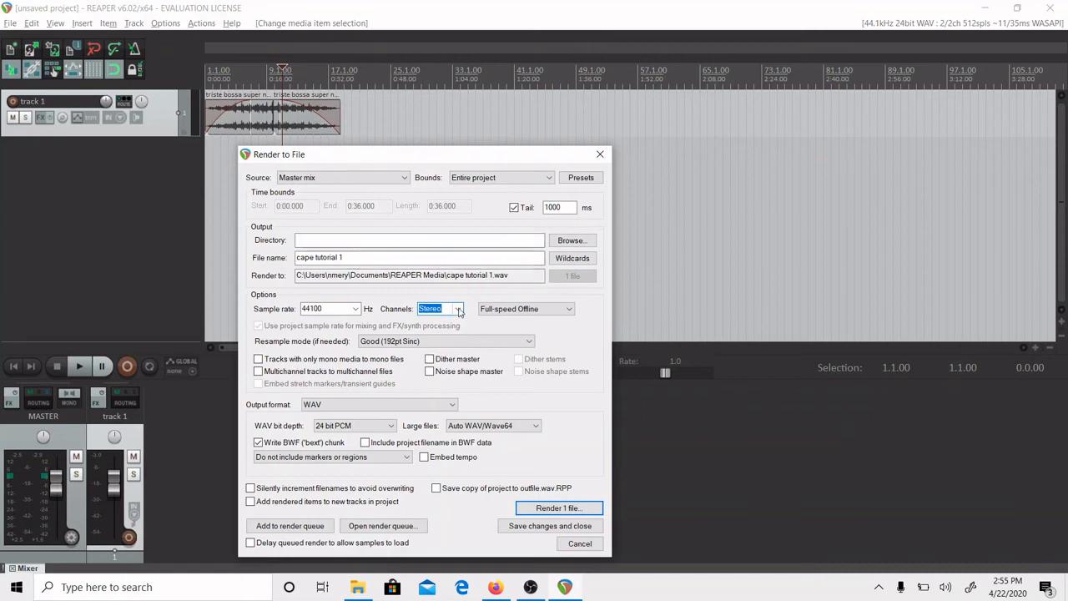
pyautogui.click(458, 310)
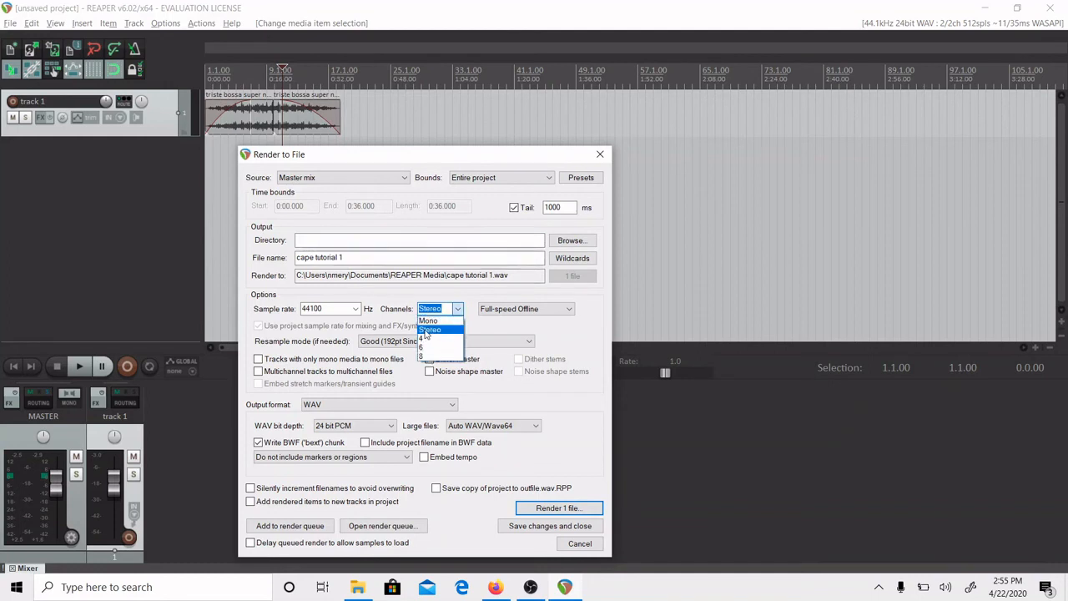
pyautogui.click(428, 330)
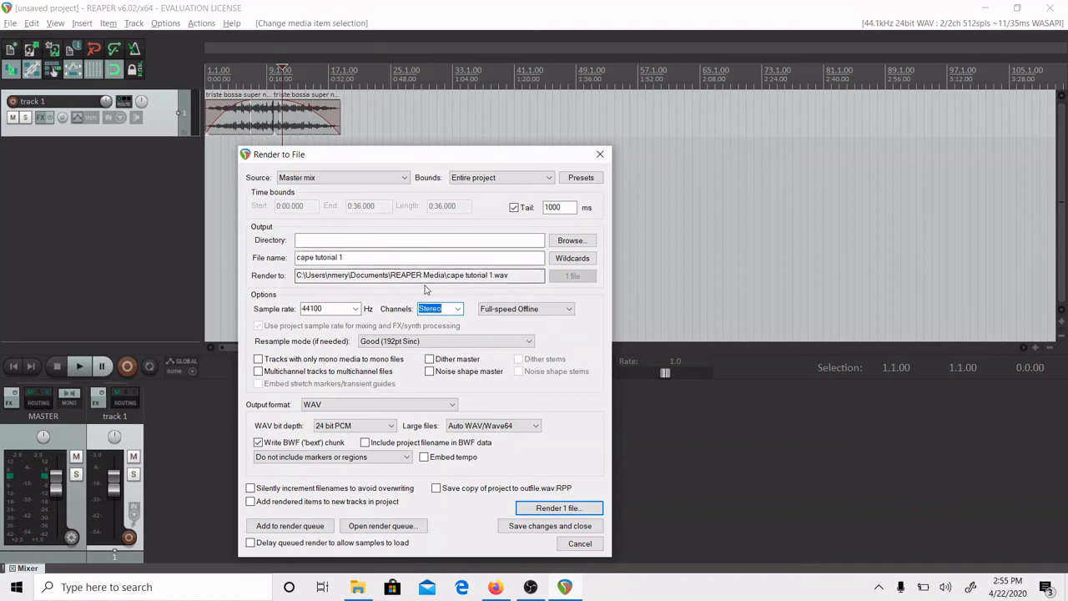
# Check the available output formats, keep WAV, and render the project, overwriting the existing "cape tutorial 1.wav" file
pyautogui.click(354, 408)
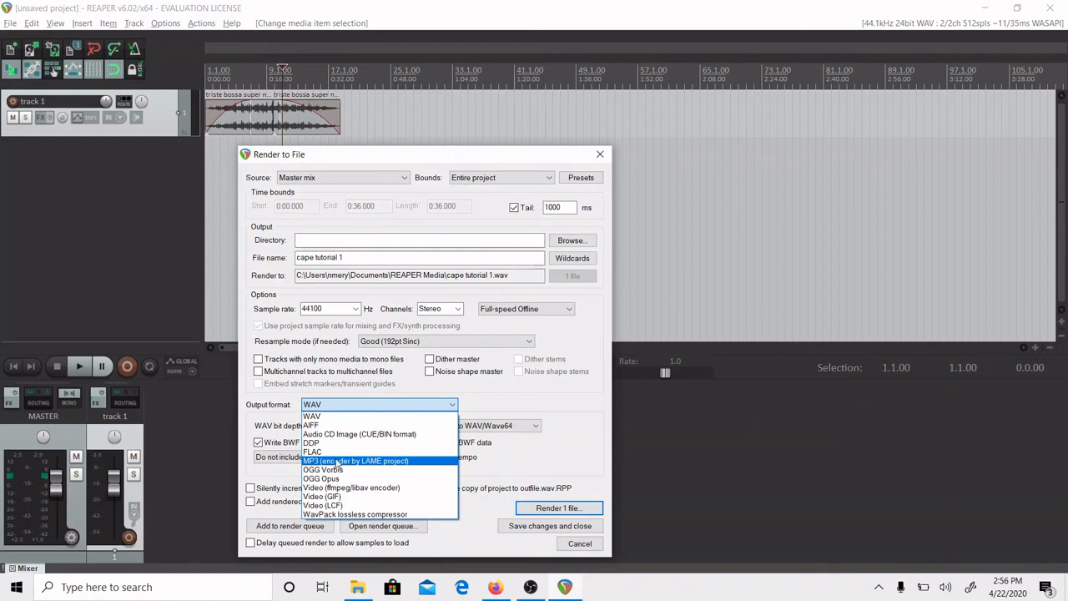
pyautogui.click(499, 389)
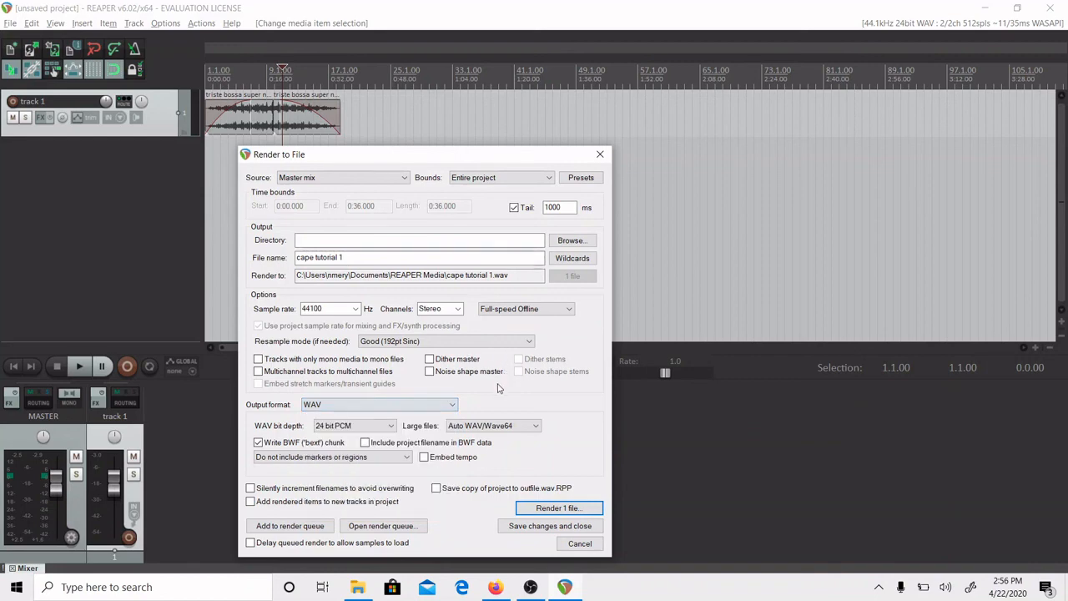
pyautogui.click(557, 508)
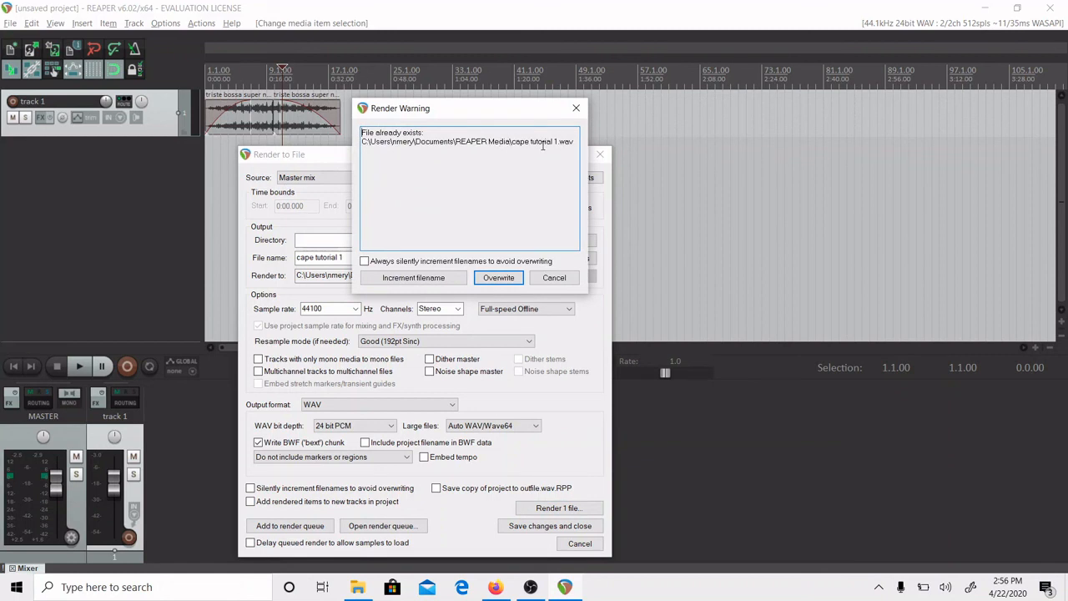
pyautogui.click(498, 278)
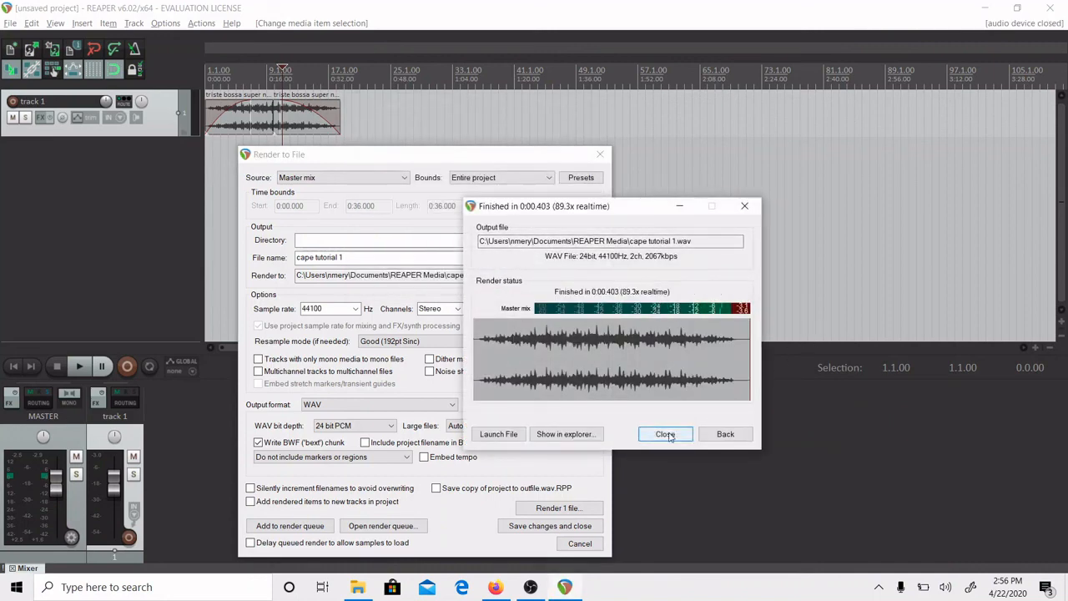
# Show the rendered "cape tutorial 1" file in its folder, then close the folder and the finished render window
pyautogui.click(582, 438)
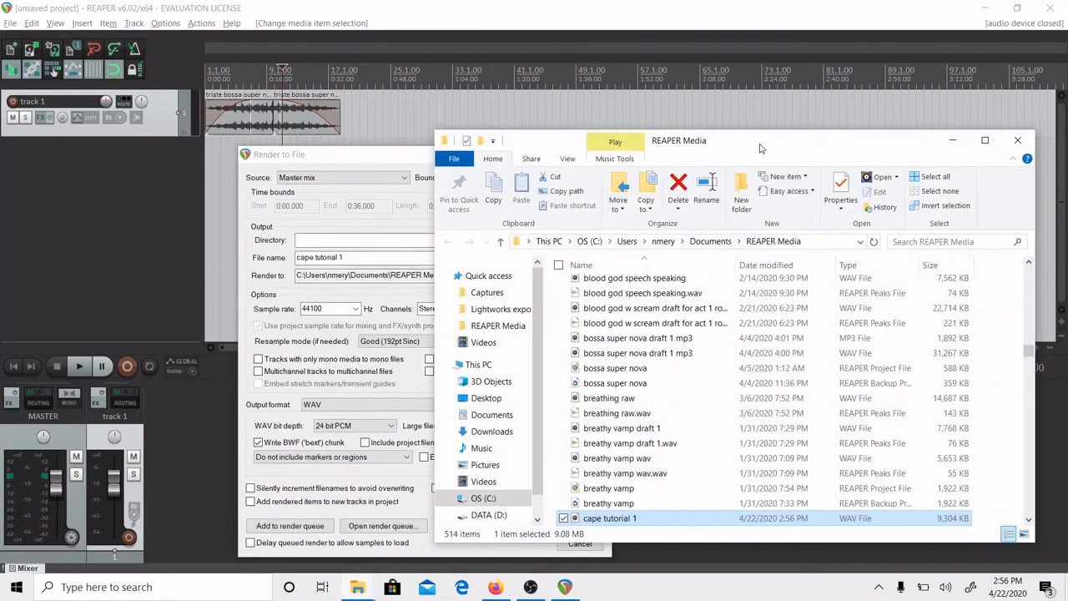
pyautogui.moveTo(757, 147); pyautogui.dragTo(616, 87)
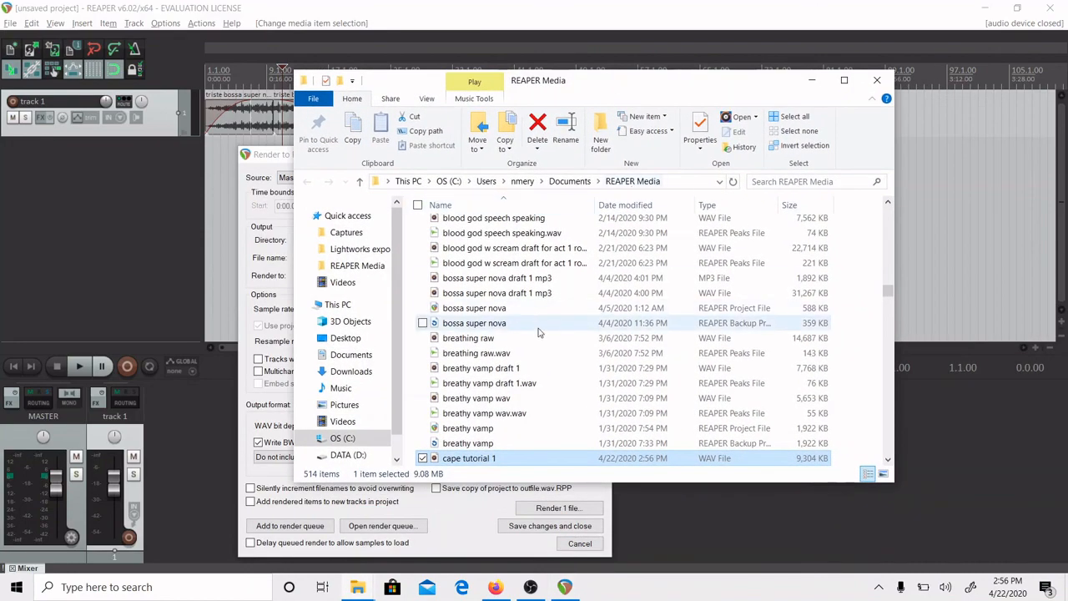
pyautogui.scroll(-3, 518, 332)
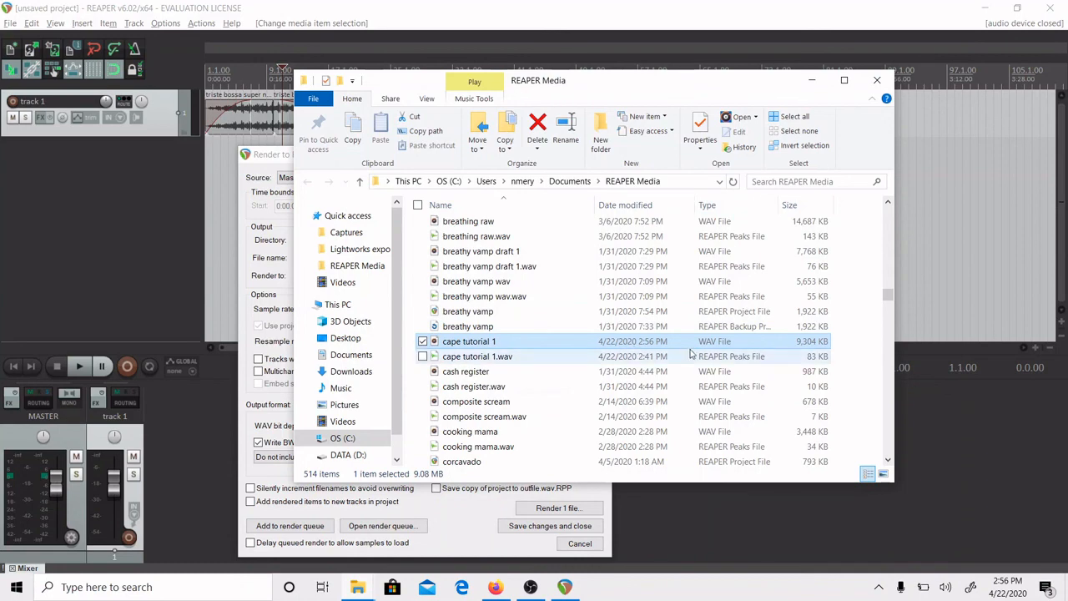
pyautogui.click(878, 80)
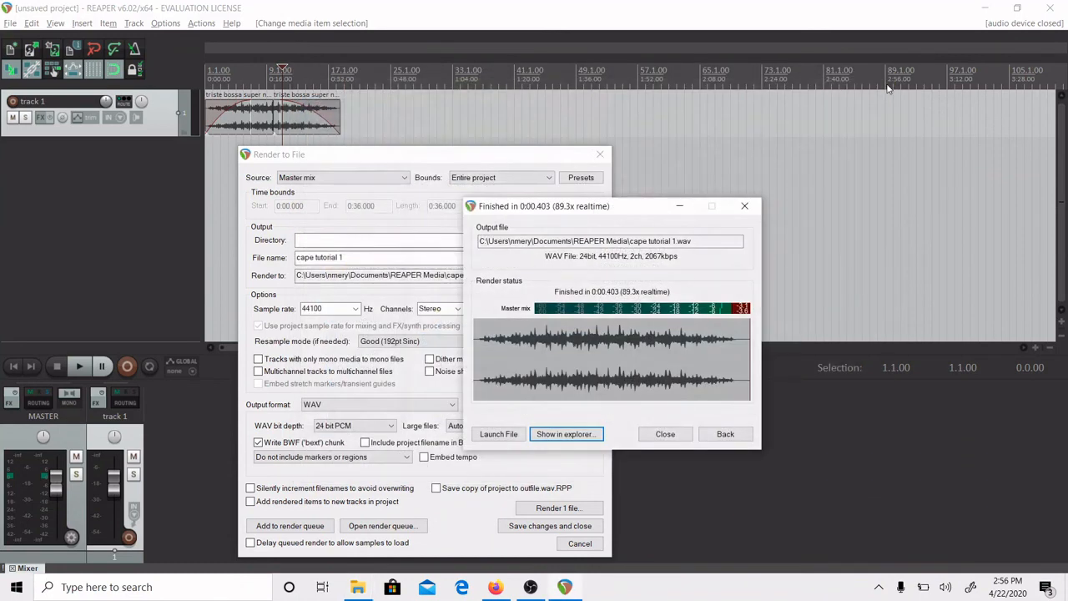
pyautogui.click(666, 435)
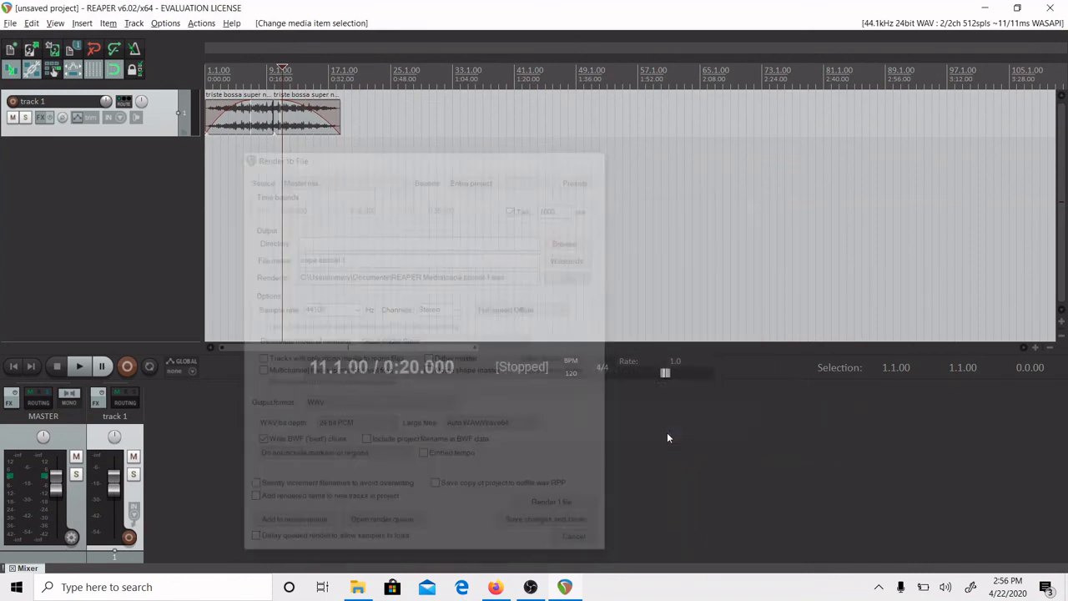
pyautogui.click(248, 182)
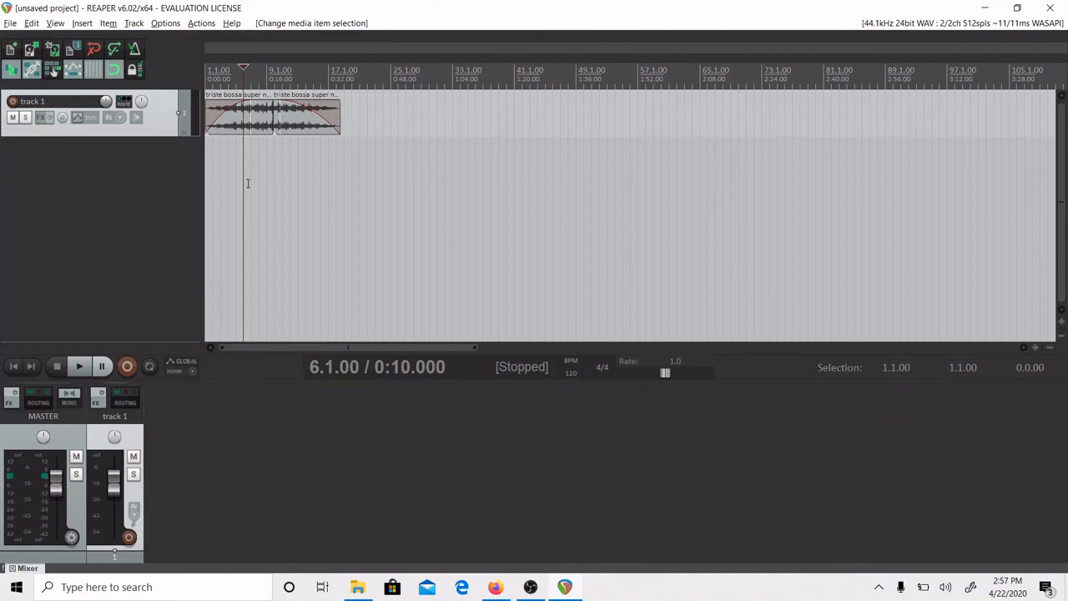
pyautogui.hotkey('alt', 'Tab')
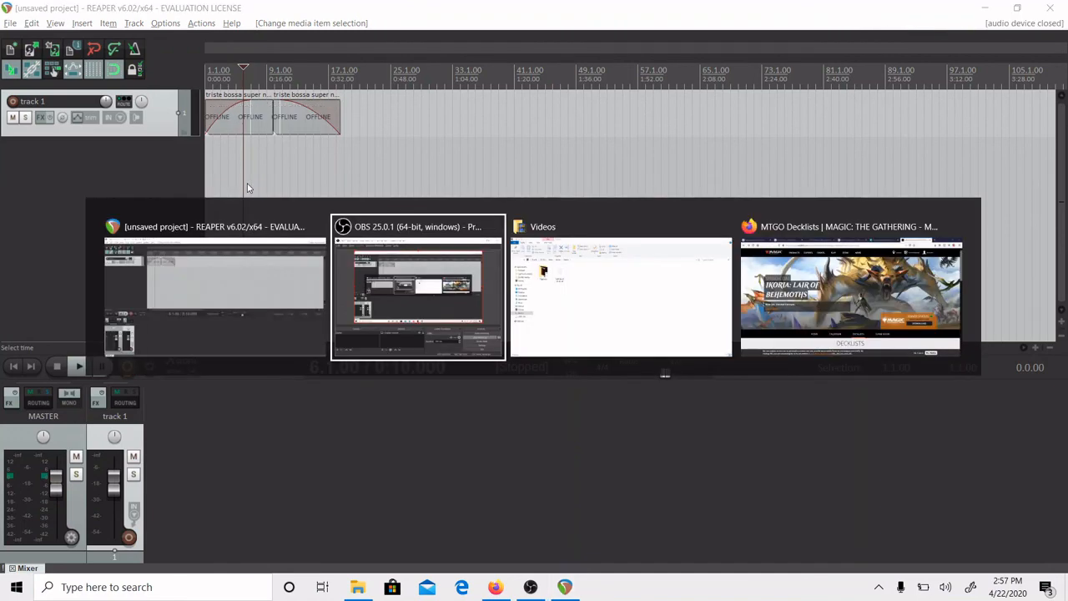